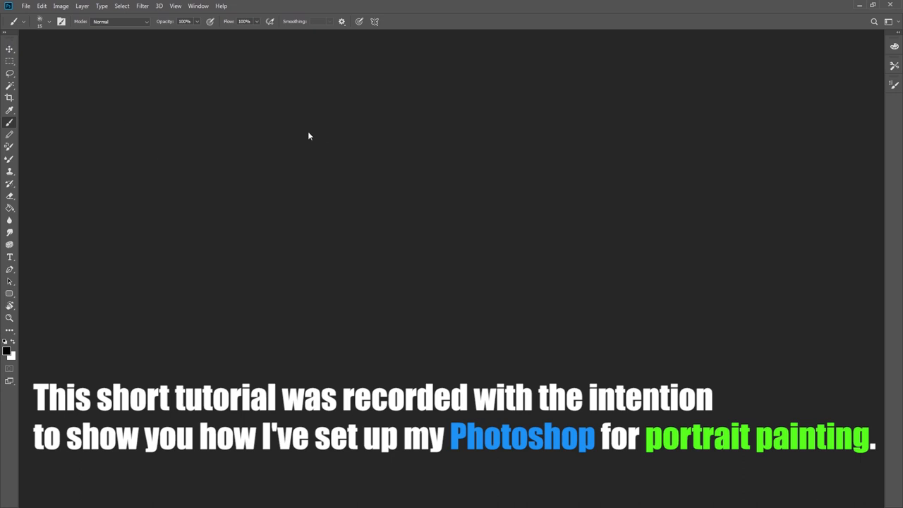
Uncheck Lock Workspace under Window and reveal the floating Layers and History panels
left_click(198, 6)
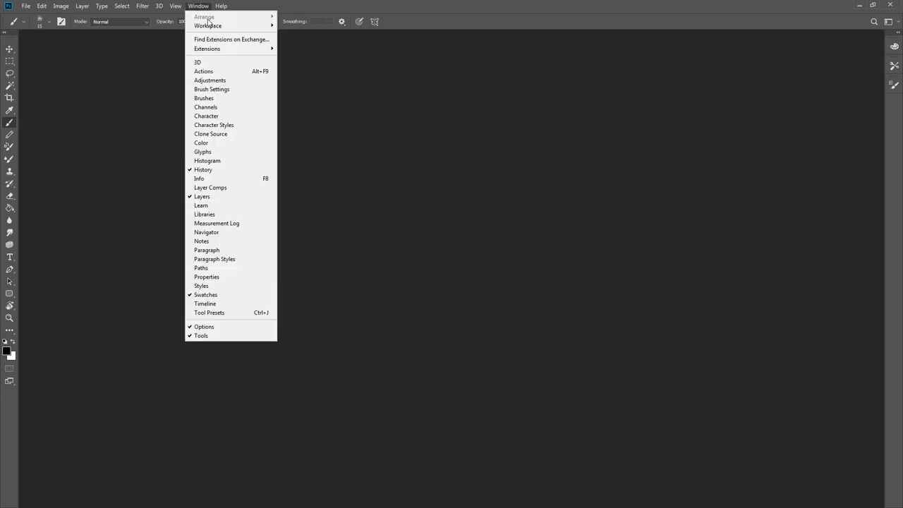
mouse_move(208, 25)
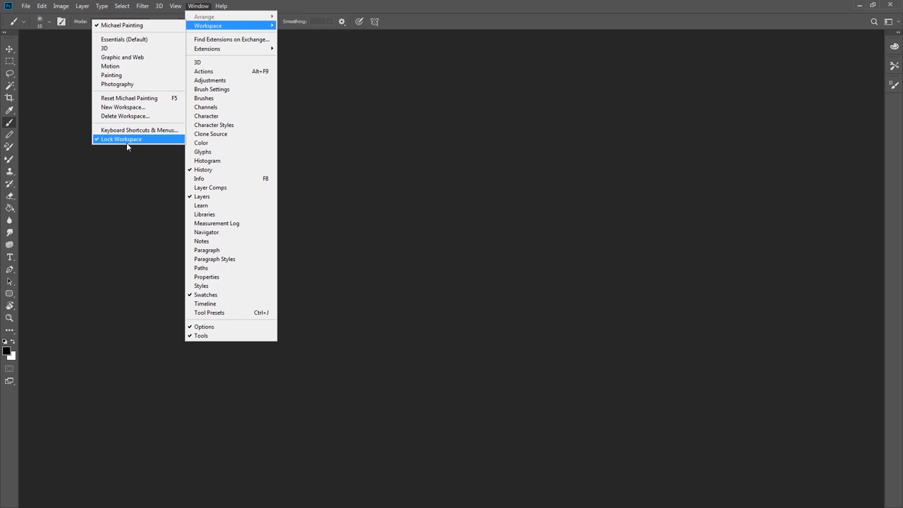
left_click(128, 139)
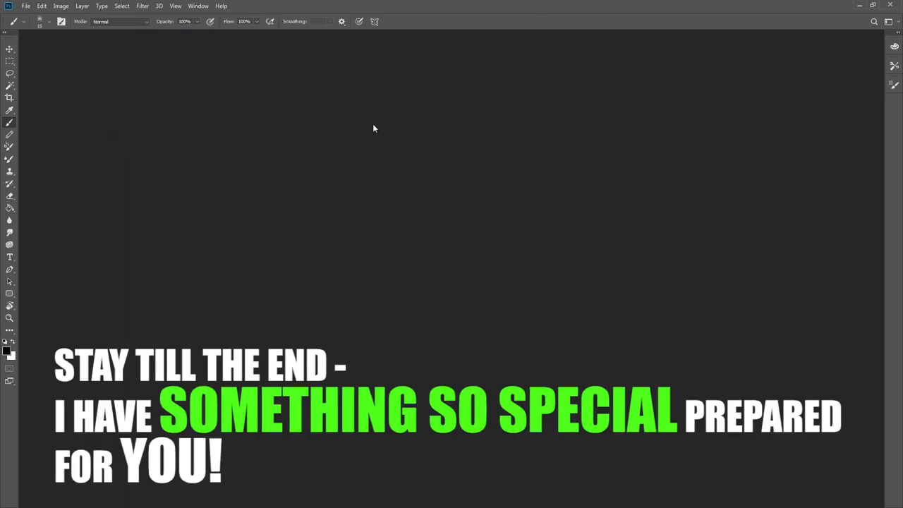
key("Tab")
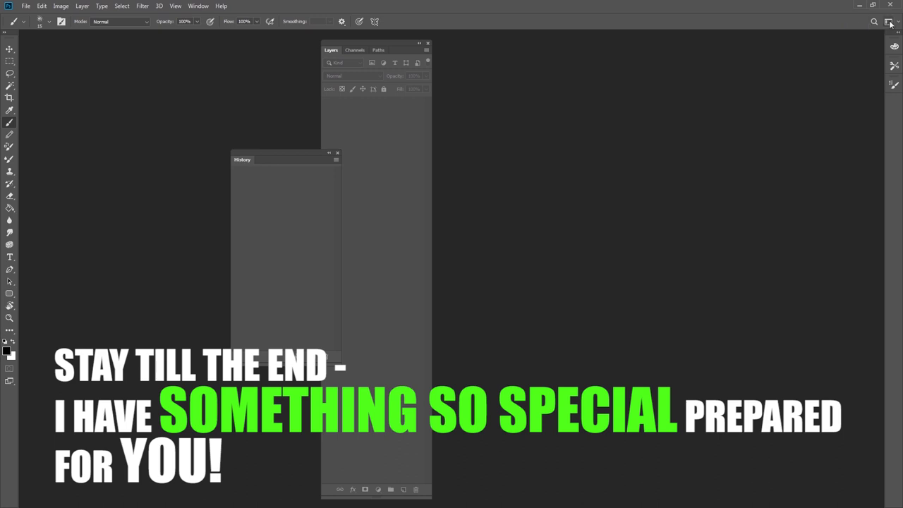
Start a New Workspace with keyboard shortcuts, menus and toolbar included, then cancel it
left_click(896, 22)
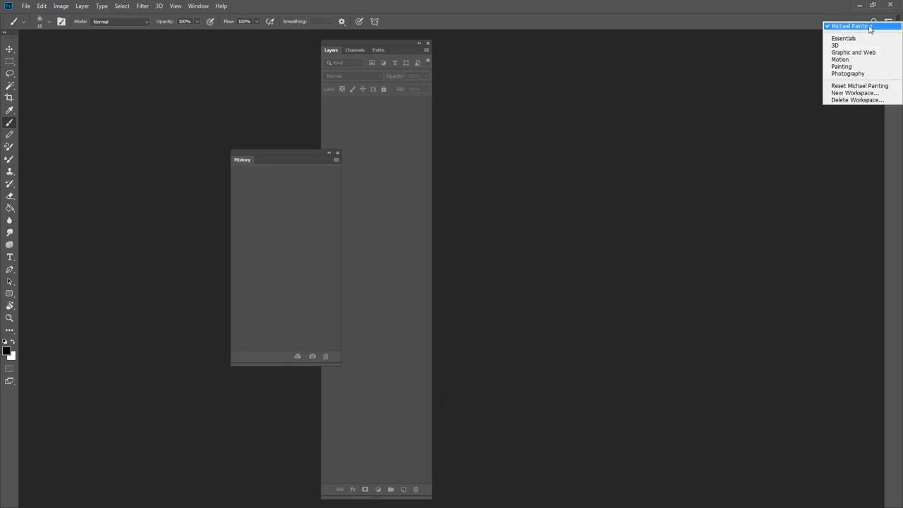
left_click(853, 92)
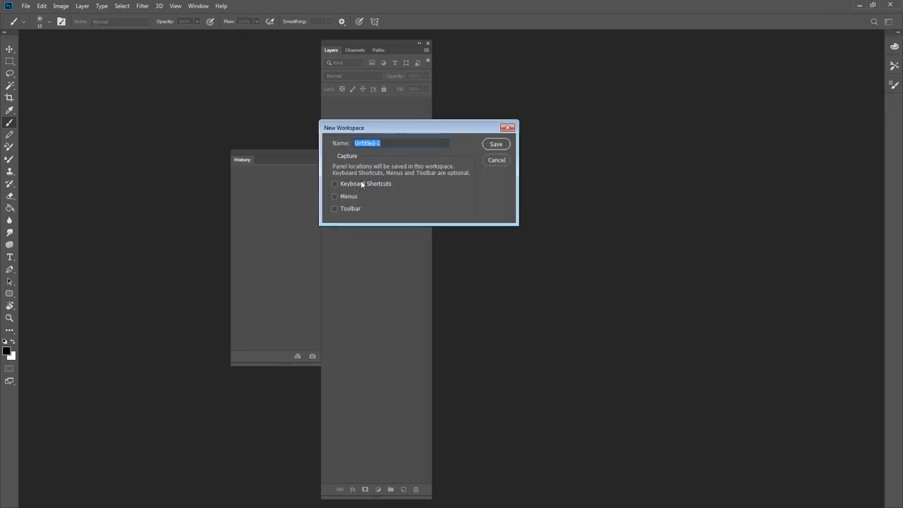
left_click(334, 183)
left_click(334, 208)
left_click(497, 160)
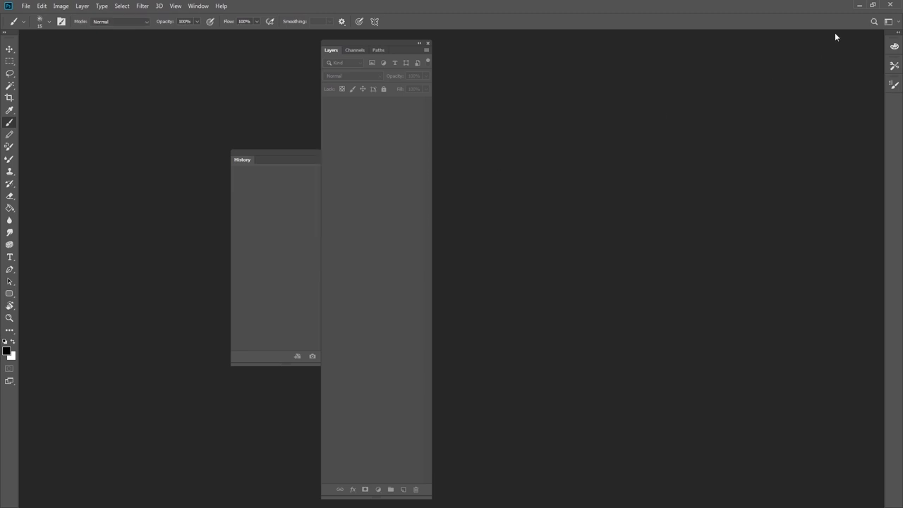
Reset the custom painting workspace to its saved layout from the workspace switcher
left_click(888, 22)
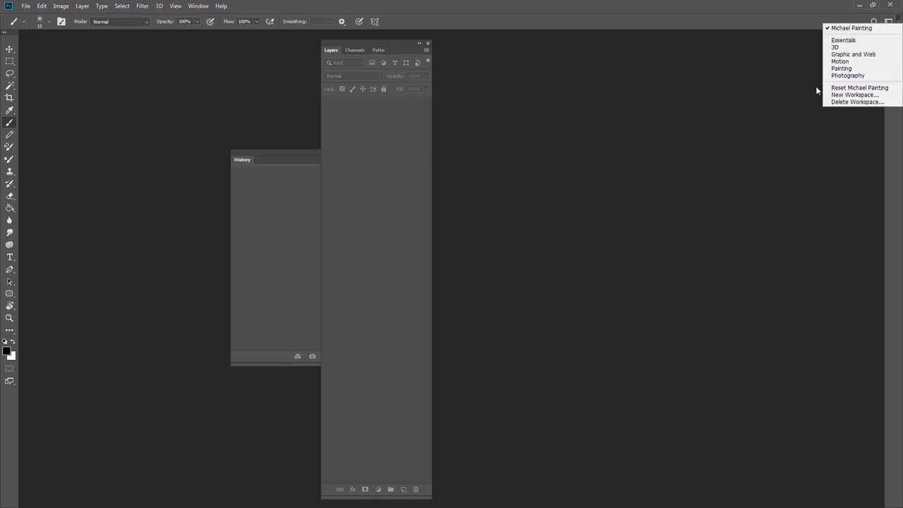
left_click(859, 88)
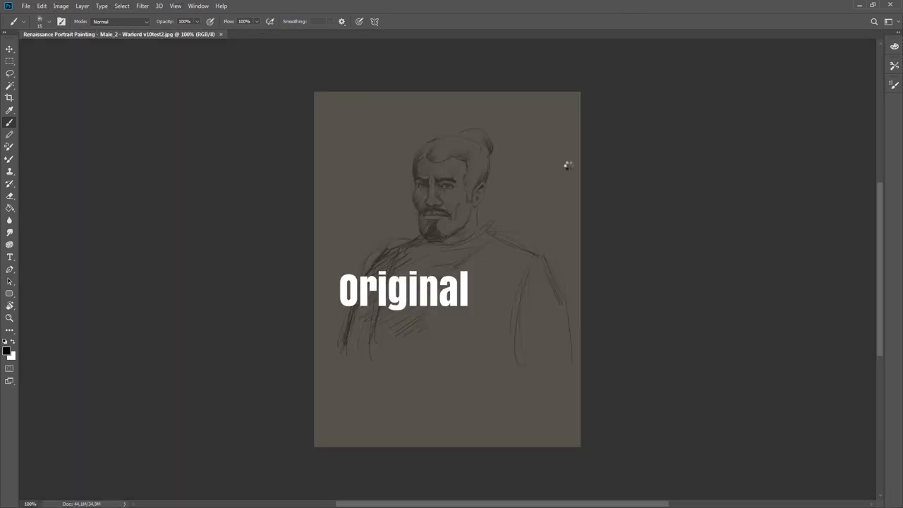
scroll(458, 206, "up", 3)
scroll(436, 195, "down", 3)
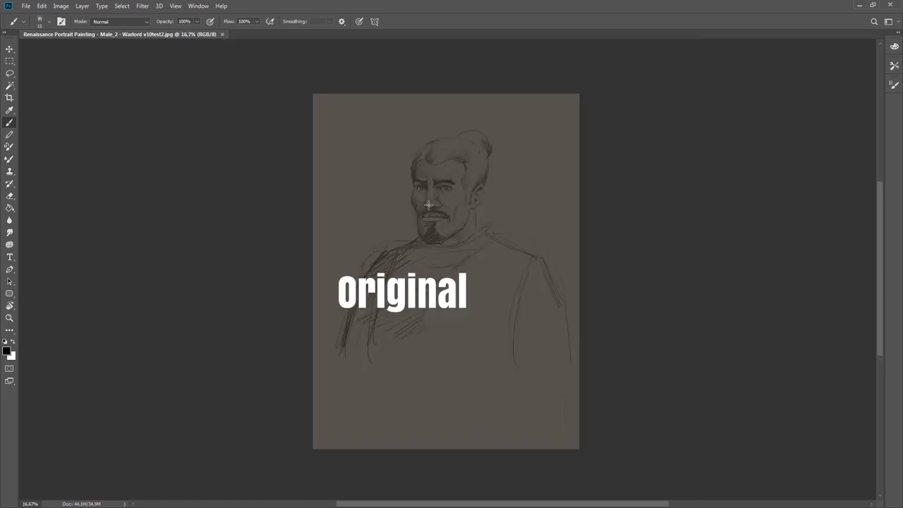
scroll(430, 204, "up", 2)
scroll(487, 207, "down", 3)
scroll(473, 208, "up", 1)
scroll(472, 209, "up", 1)
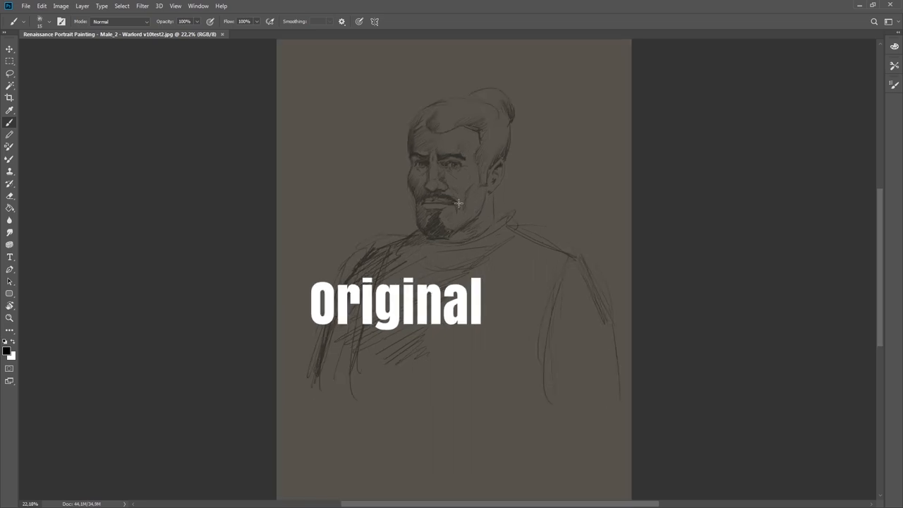
Open Warlord v10.psd from recent files and return to the reference sketch tab
left_click(27, 6)
mouse_move(43, 61)
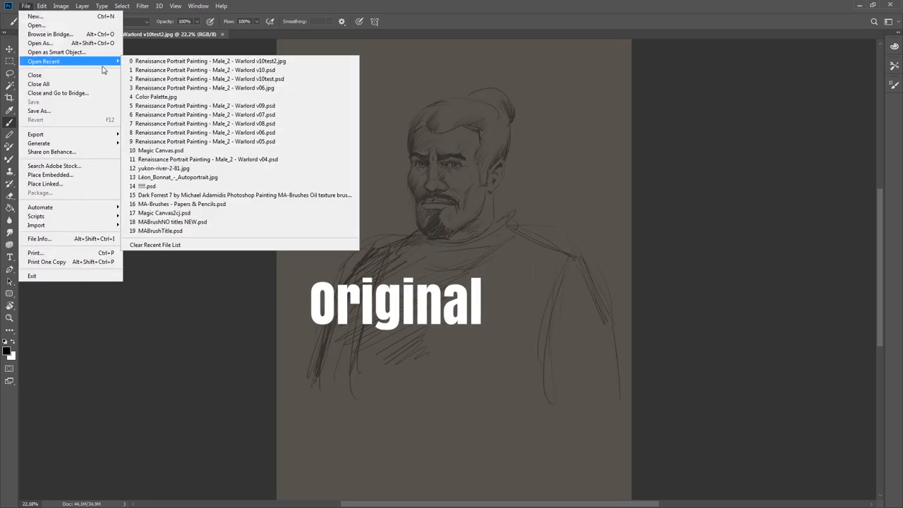
left_click(283, 70)
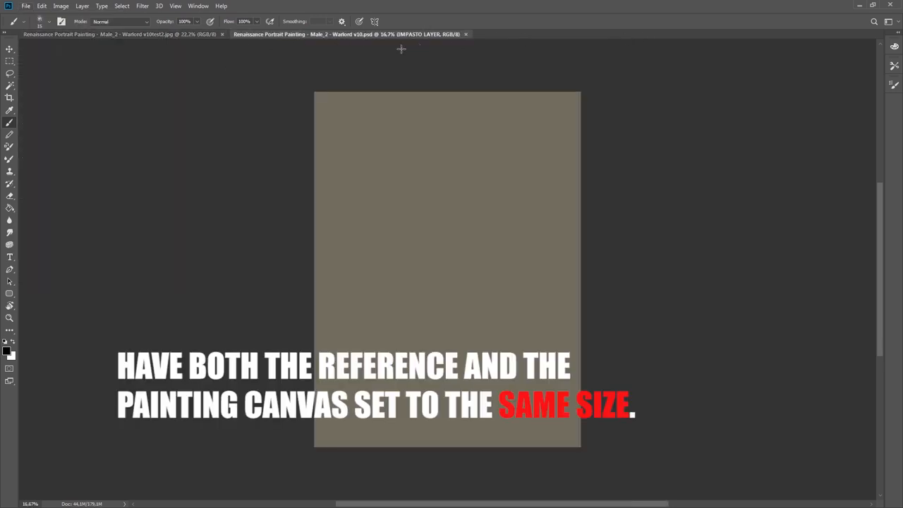
left_click(209, 36)
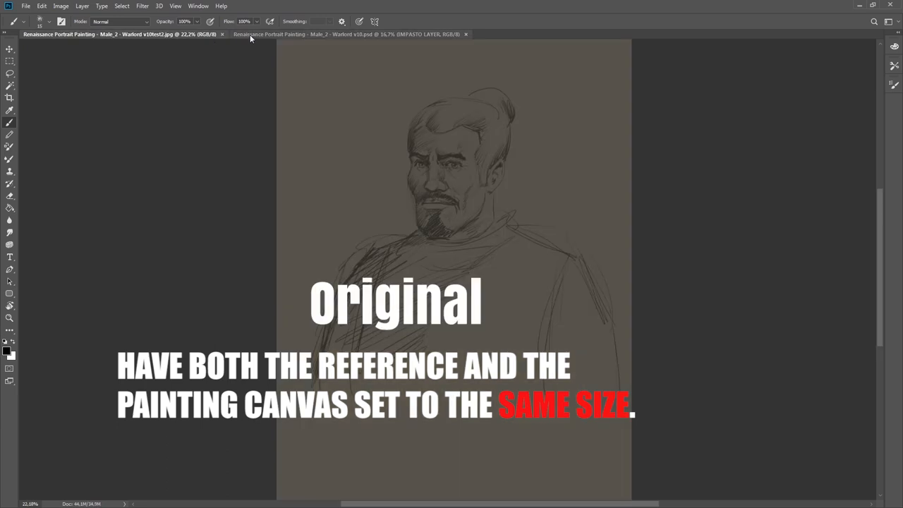
Switch to the blank canvas, reposition it in its pane and review Window > Arrange options
left_click(250, 39)
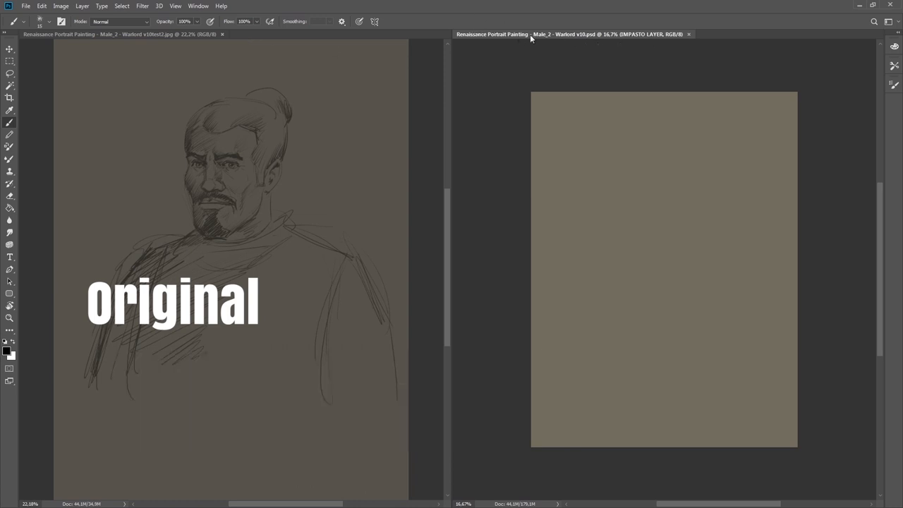
scroll(649, 240, "up", 3)
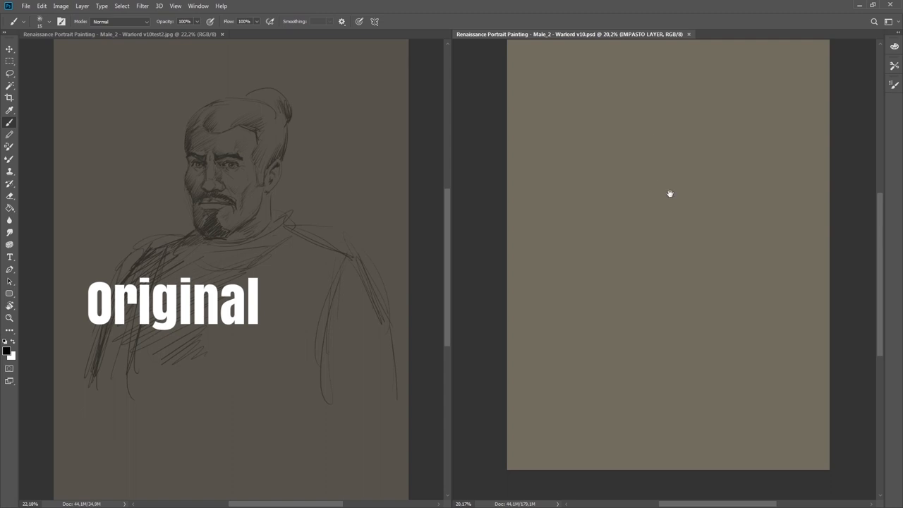
mouse_move(668, 194)
left_mouse_down()
mouse_move(665, 221)
mouse_move(664, 208)
left_mouse_up()
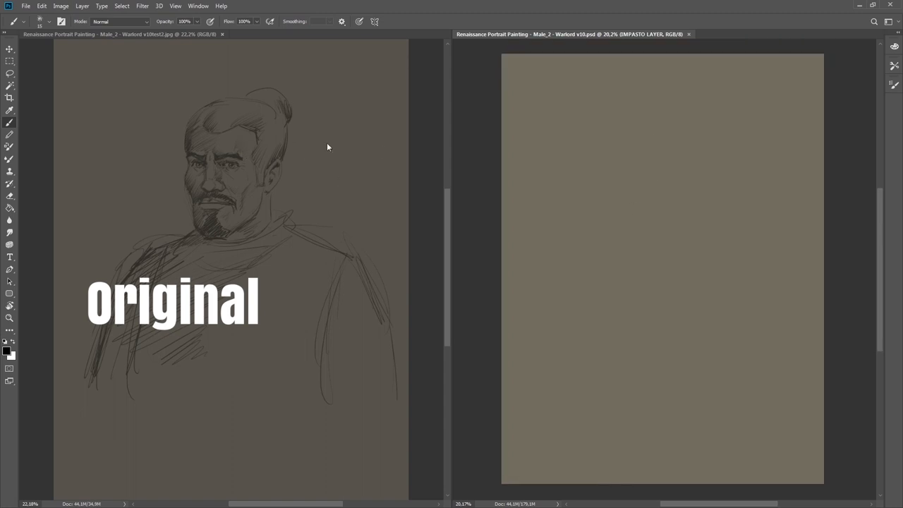
left_click(198, 5)
mouse_move(271, 16)
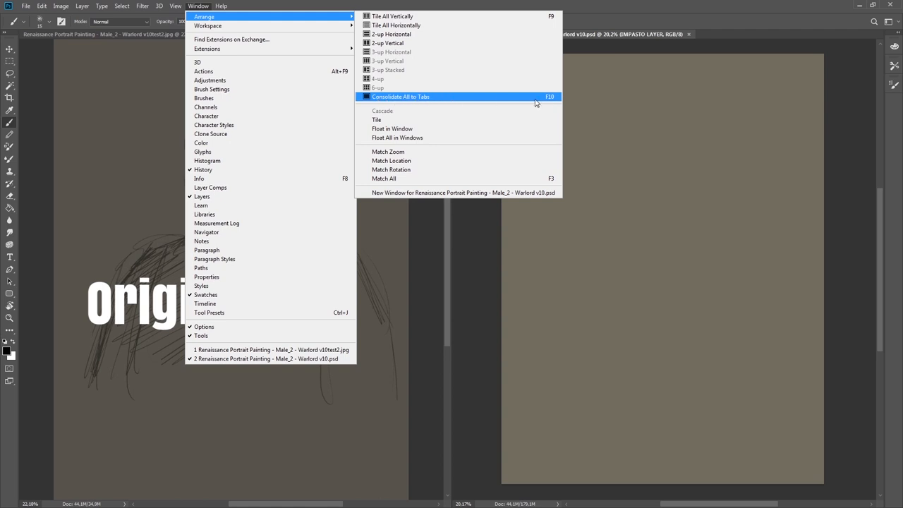
In Keyboard Shortcuts under Window commands, assign F3 to Match All and close the dialog
left_click(529, 4)
left_click(76, 35)
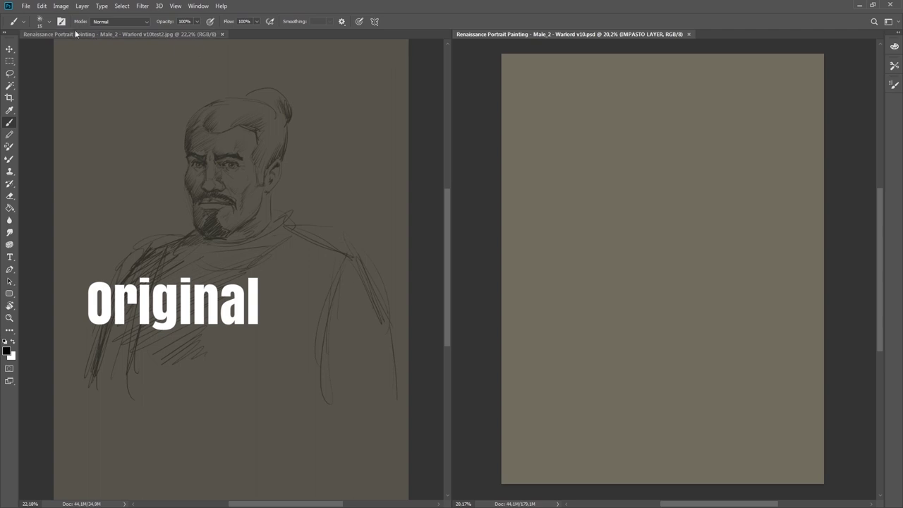
left_click(41, 5)
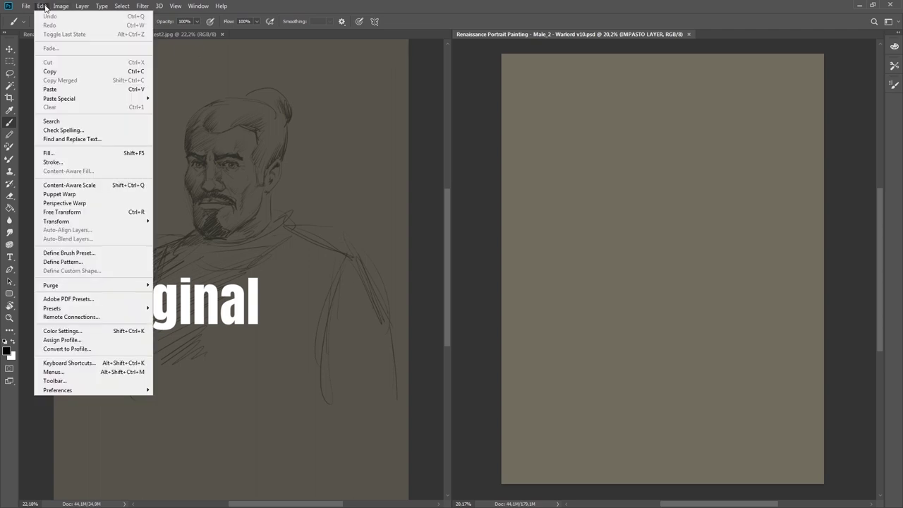
left_click(69, 362)
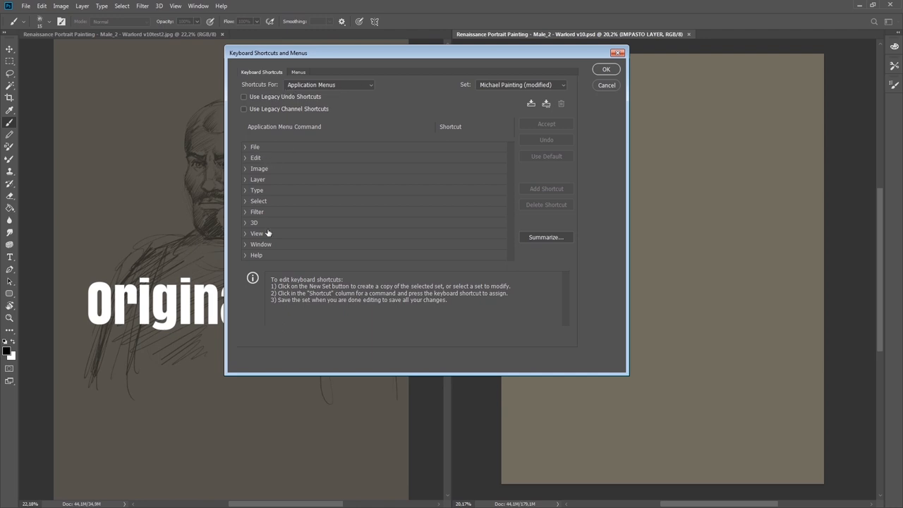
left_click(245, 244)
left_click_drag(510, 156, 509, 178)
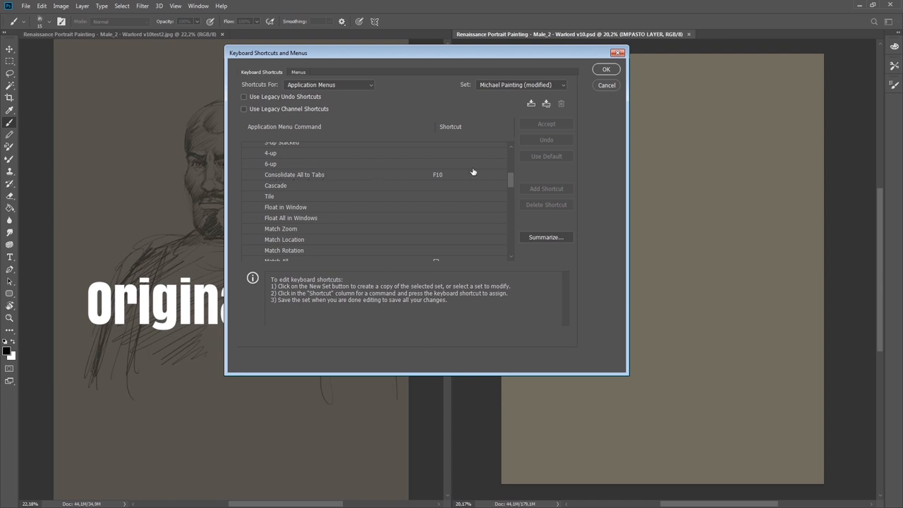
scroll(506, 174, "up", 2)
scroll(506, 174, "up", 2)
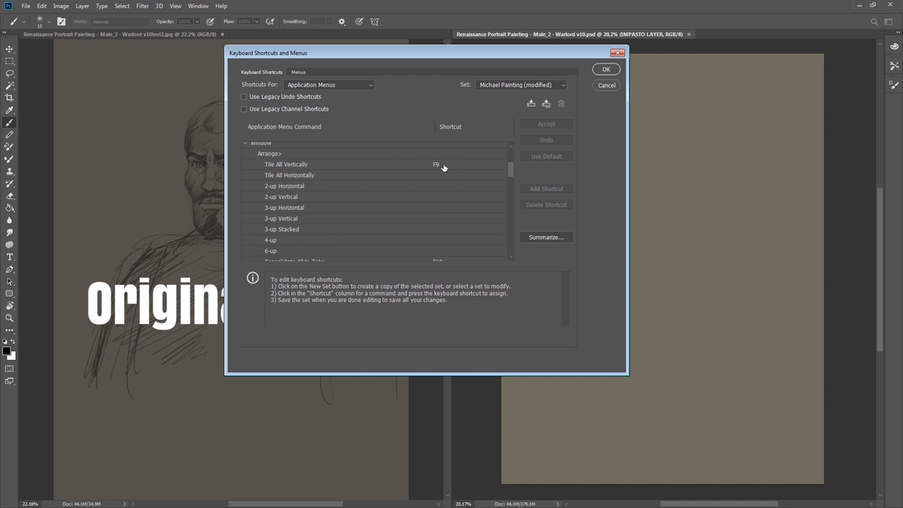
left_click_drag(510, 169, 510, 182)
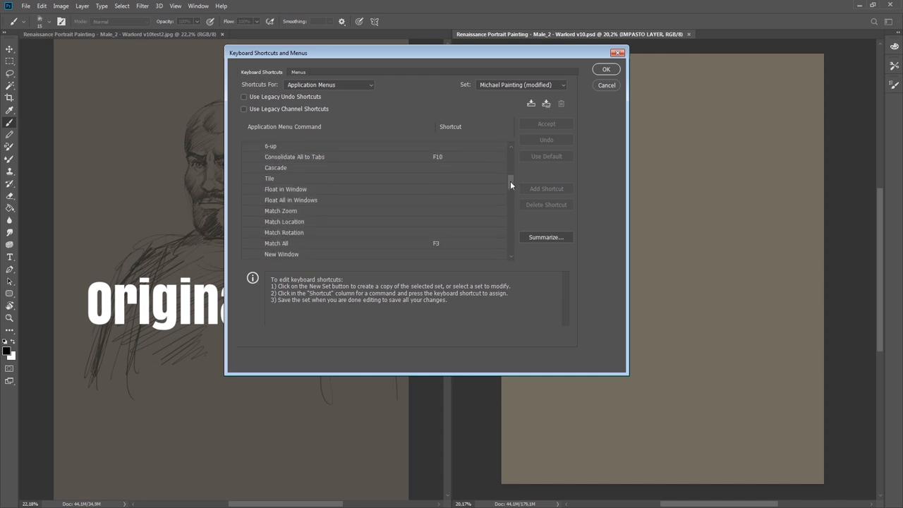
left_click_drag(510, 181, 511, 183)
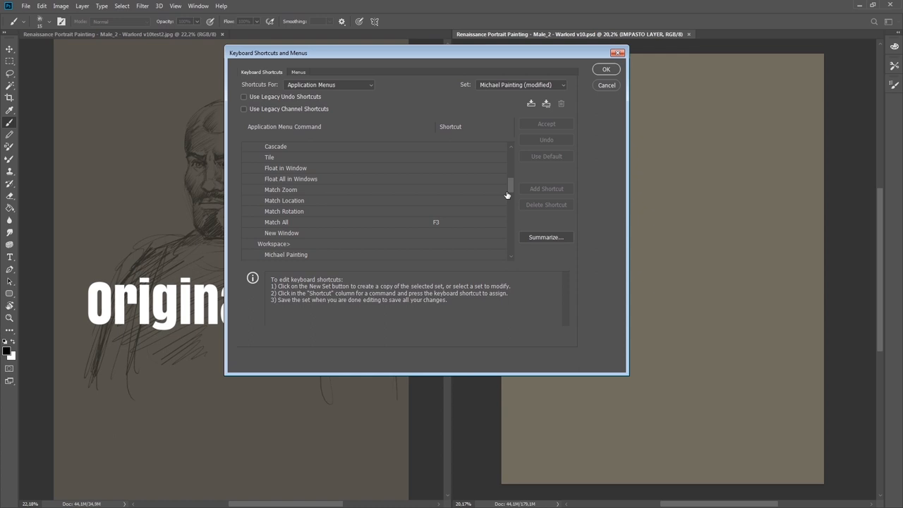
left_click(606, 85)
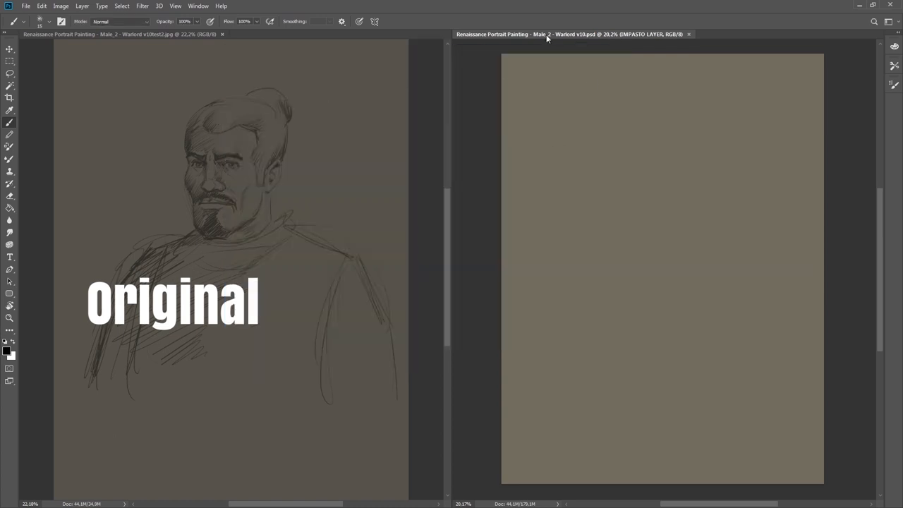
scroll(616, 263, "up", 1)
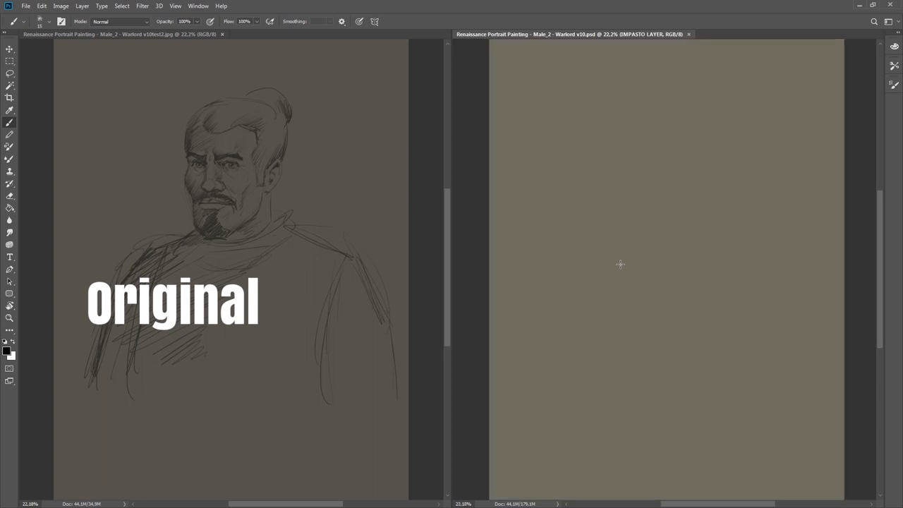
scroll(620, 226, "up", 2)
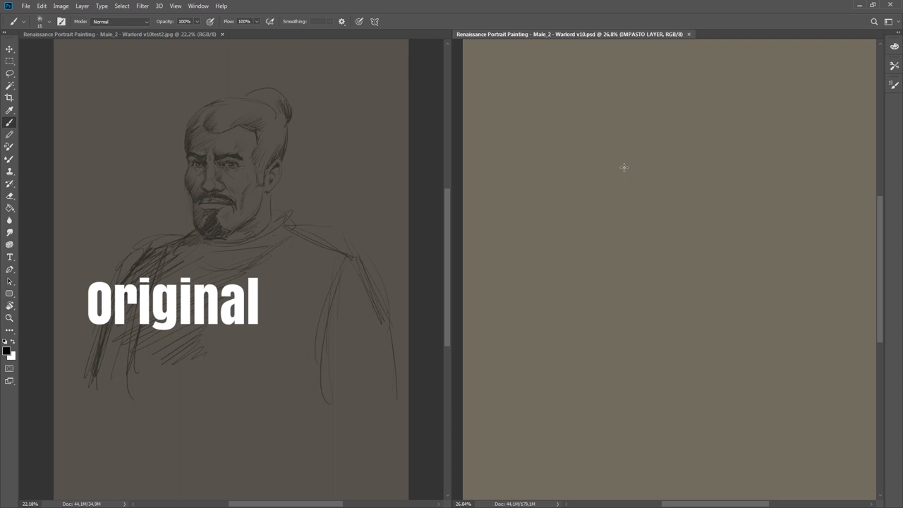
scroll(221, 167, "up", 1)
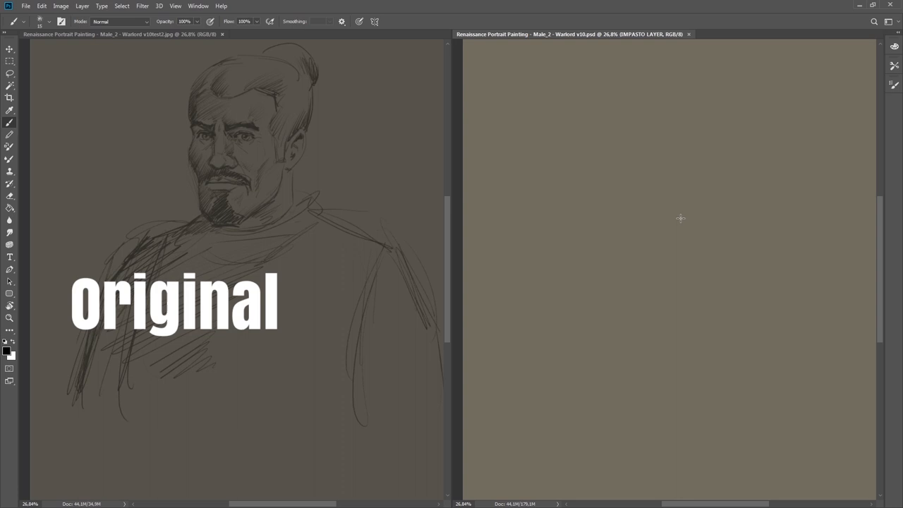
scroll(680, 218, "down", 2)
scroll(681, 218, "down", 2)
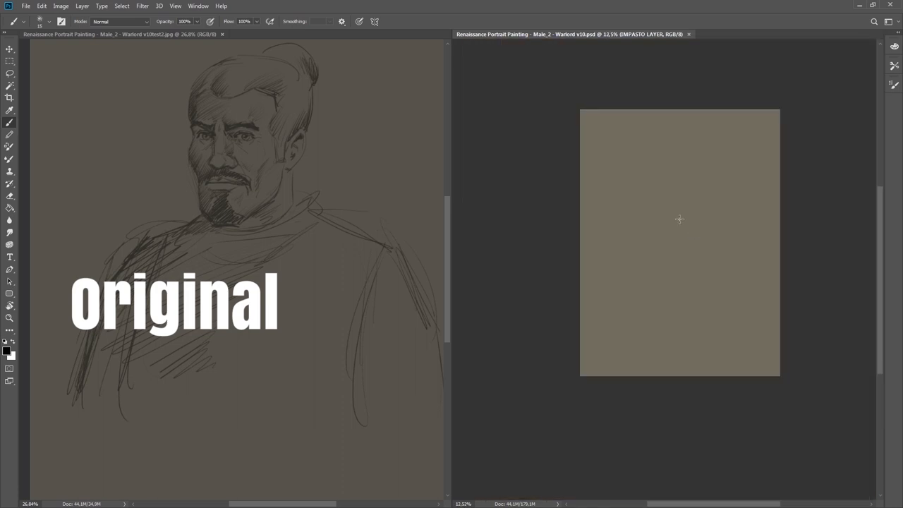
Match the reference sketch's zoom to the zoomed-out blank canvas
key("ctrl+0")
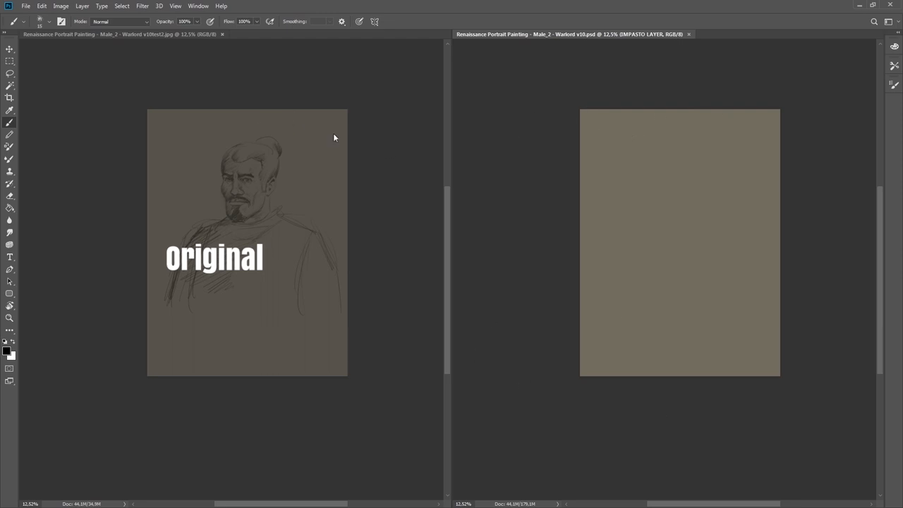
scroll(654, 120, "up", 1)
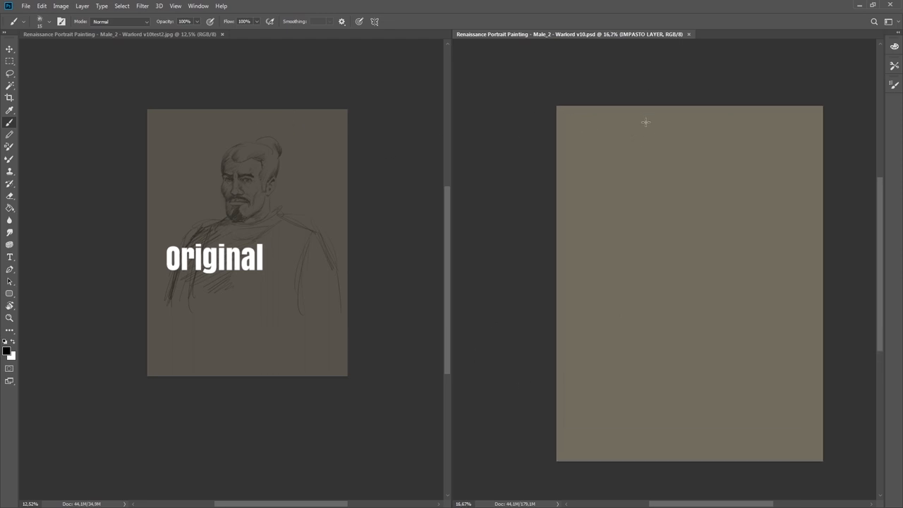
scroll(645, 123, "down", 1)
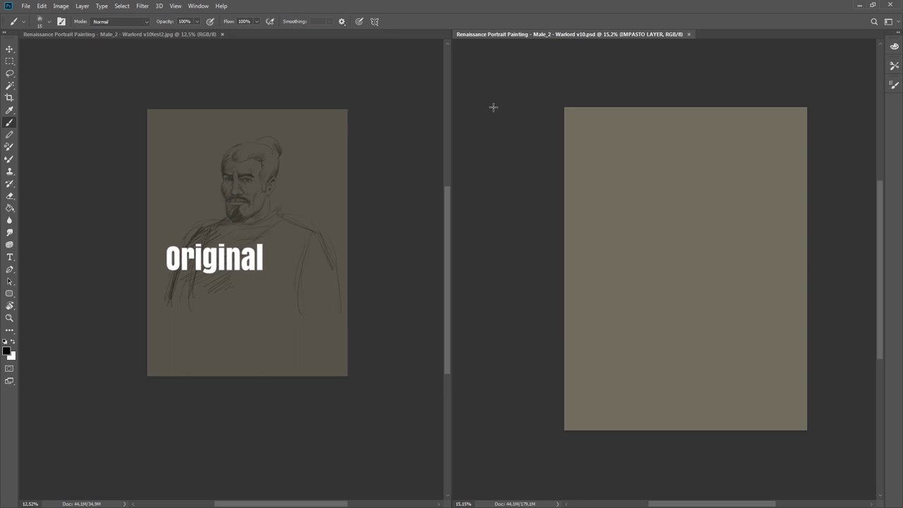
Fit the reference on screen and draw the first head-outline curve on the canvas
left_click(192, 6)
mouse_move(175, 5)
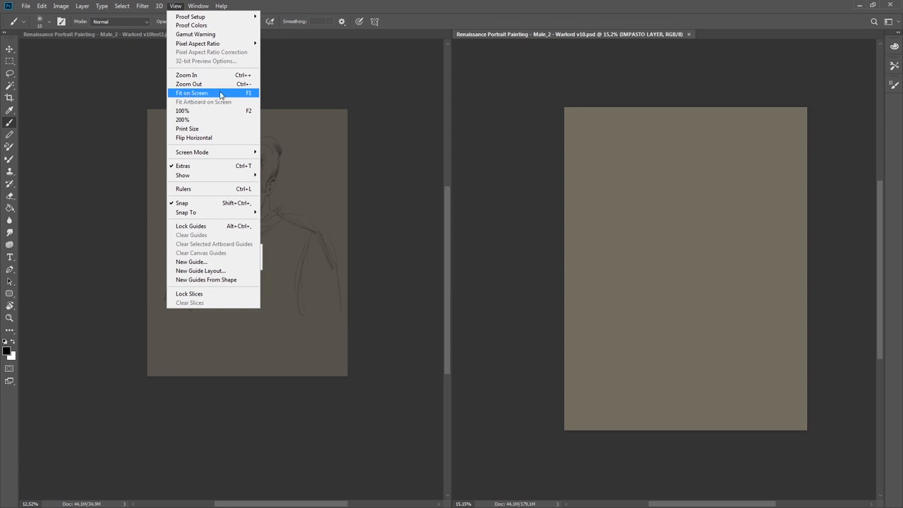
left_click(212, 93)
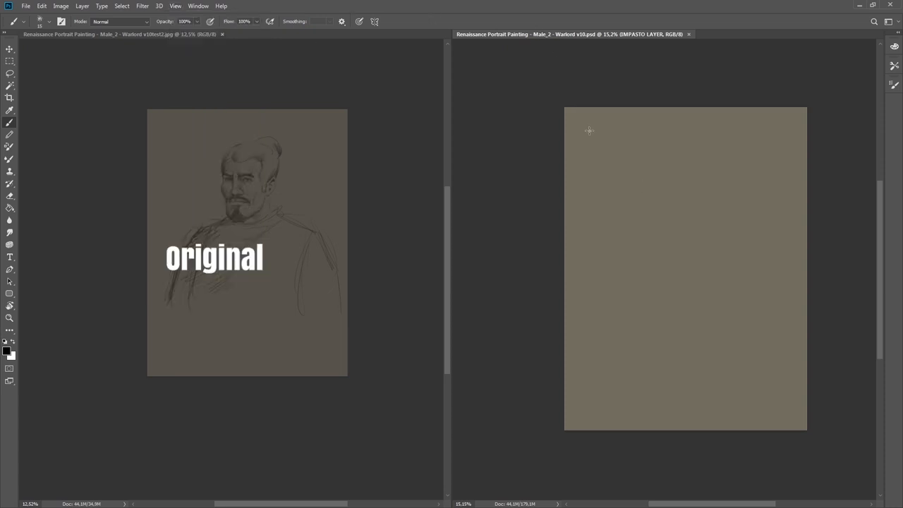
scroll(643, 187, "down", 1)
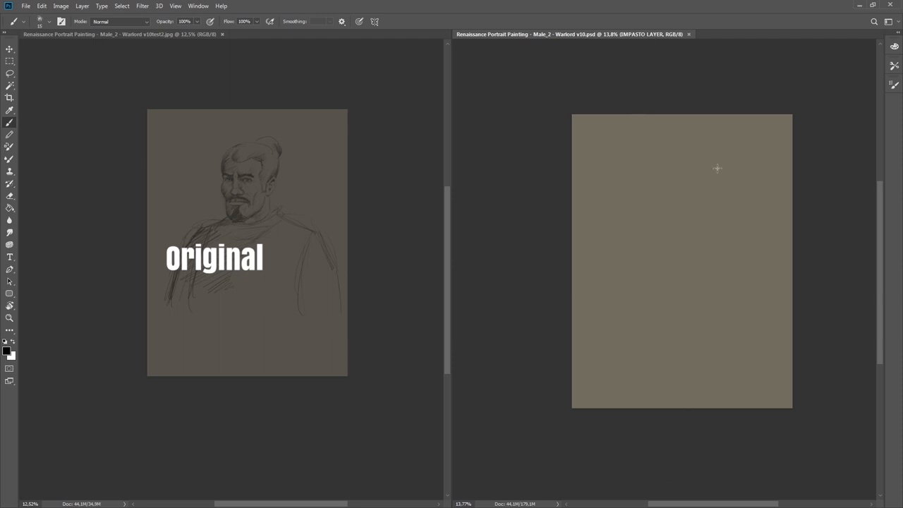
scroll(717, 168, "up", 1)
scroll(717, 168, "up", 1)
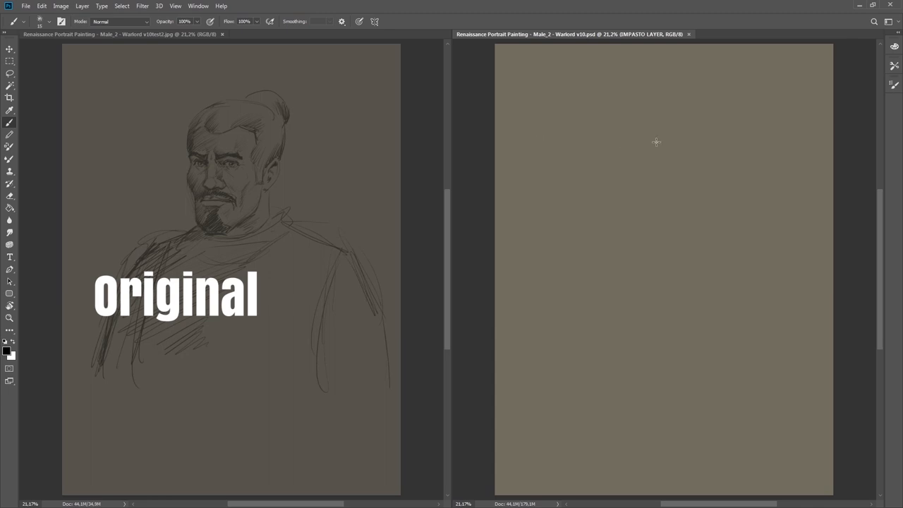
mouse_move(643, 145)
left_mouse_down()
mouse_move(641, 177)
mouse_move(702, 183)
left_mouse_up()
Close the head outline into a full oval and widen the canvas pane over the reference
mouse_move(683, 128)
left_mouse_down()
mouse_move(677, 220)
mouse_move(642, 148)
left_mouse_up()
left_click_drag(638, 190, 667, 218)
scroll(695, 161, "up", 5)
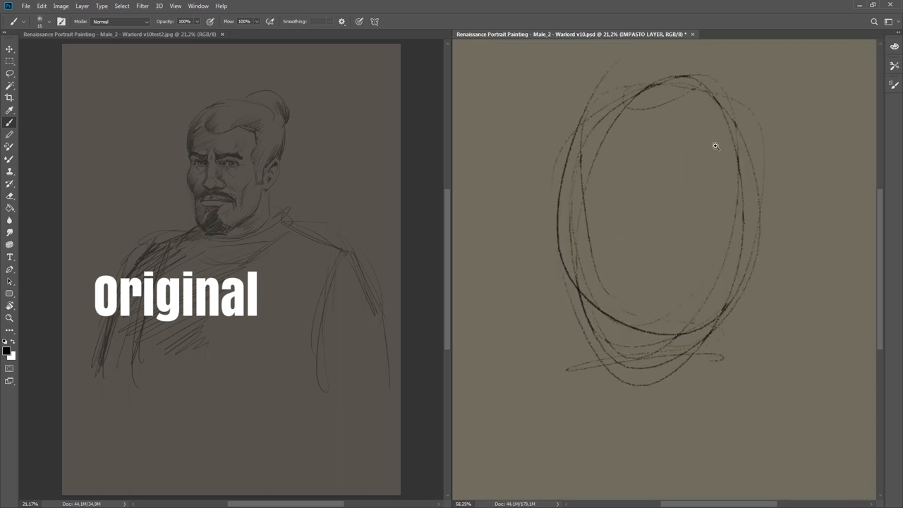
scroll(705, 176, "down", 1)
scroll(696, 203, "down", 1)
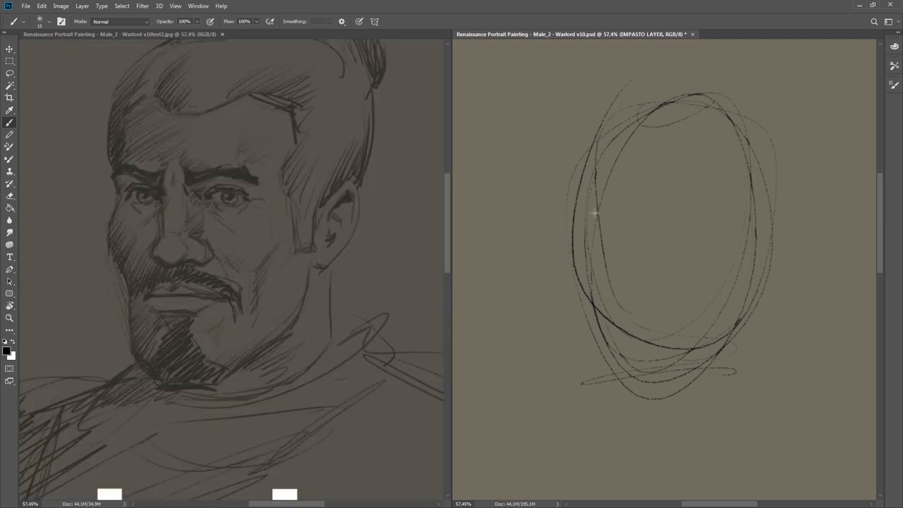
left_click_drag(450, 221, 221, 220)
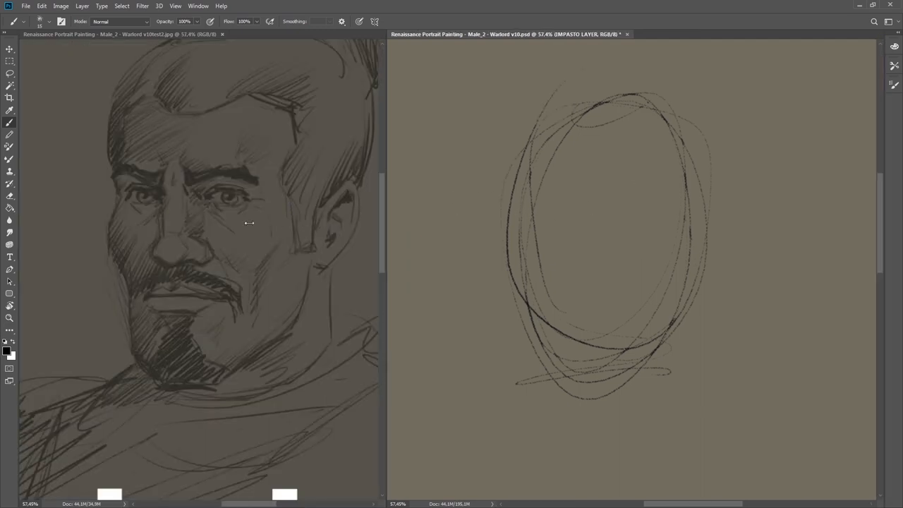
left_click_drag(494, 226, 621, 244)
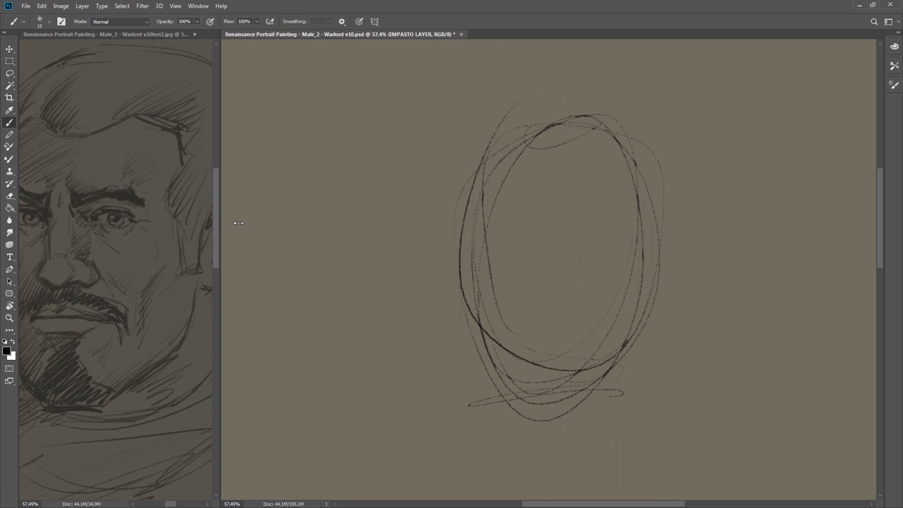
Restore equal pane widths, refit and match zoom, then reinforce the oval's right side
left_click_drag(219, 223, 265, 226)
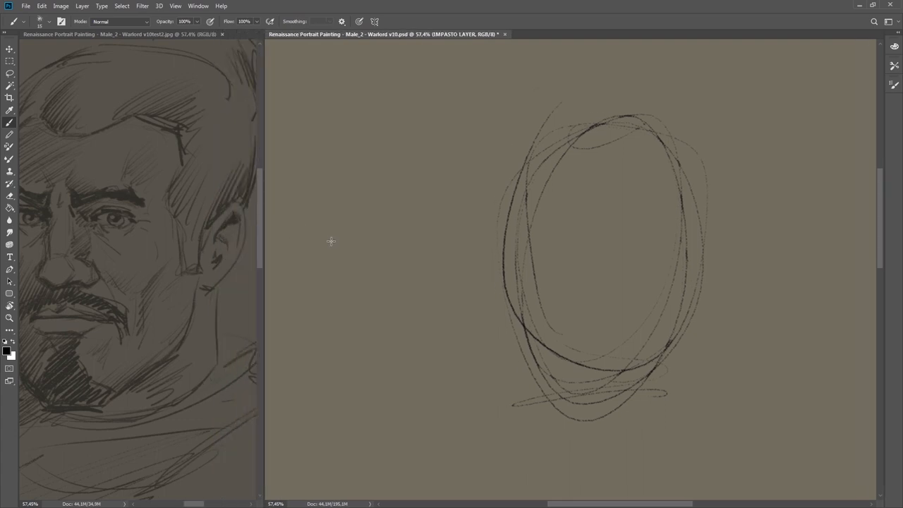
left_click_drag(262, 243, 451, 244)
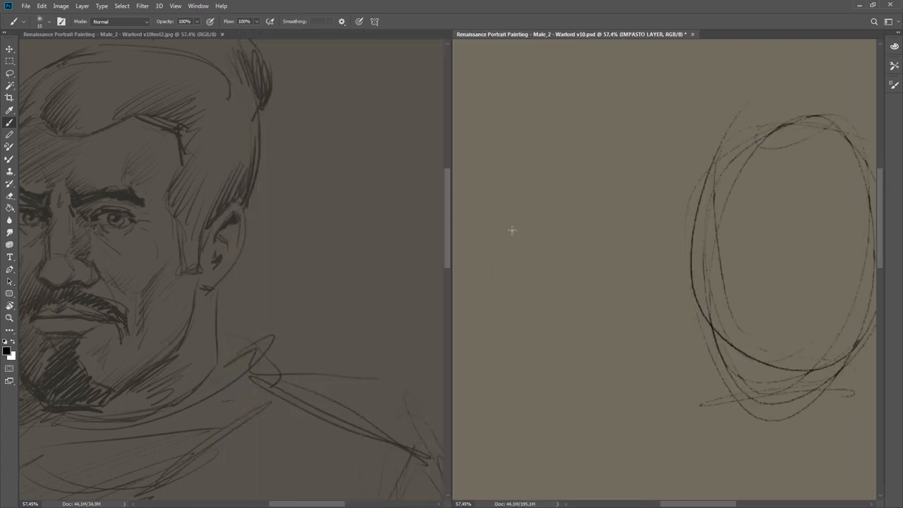
key("ctrl+0")
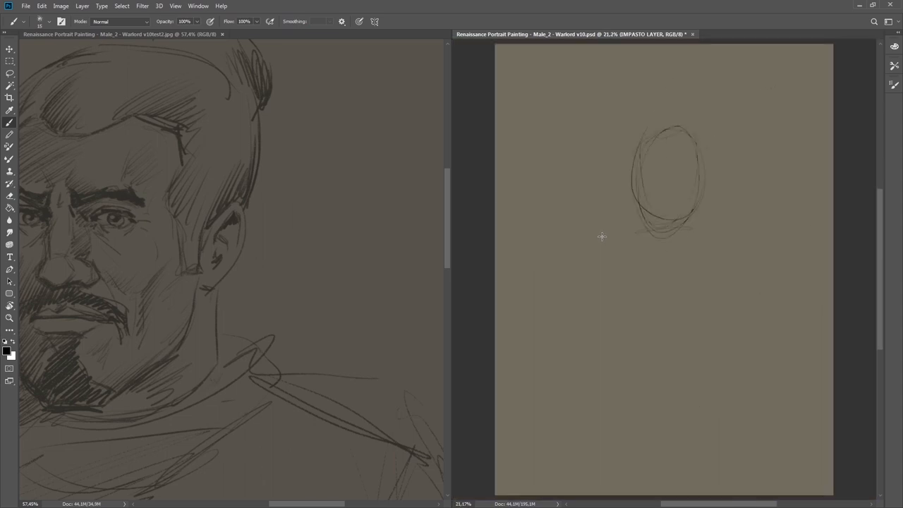
key("ctrl+0")
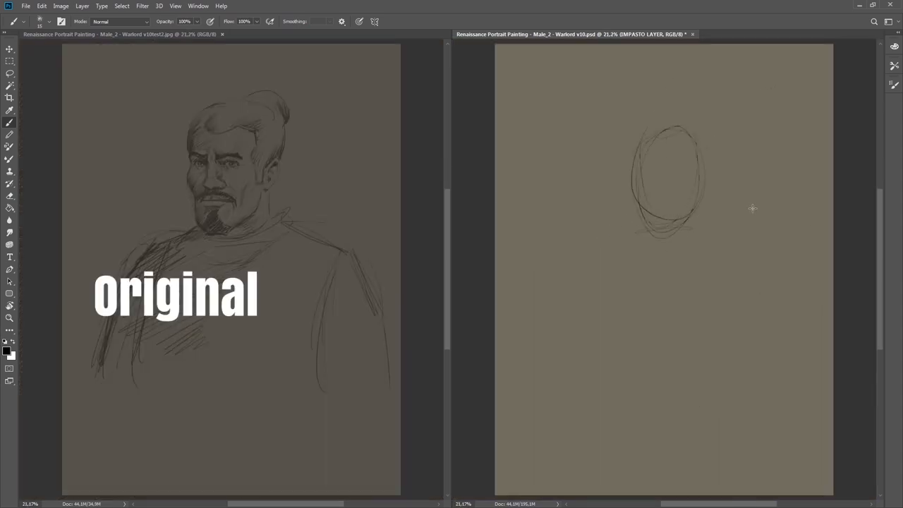
left_click_drag(695, 211, 702, 150)
Review the Edit commands in the Keyboard Shortcuts list before heading to Preferences
left_click(60, 5)
left_click(42, 5)
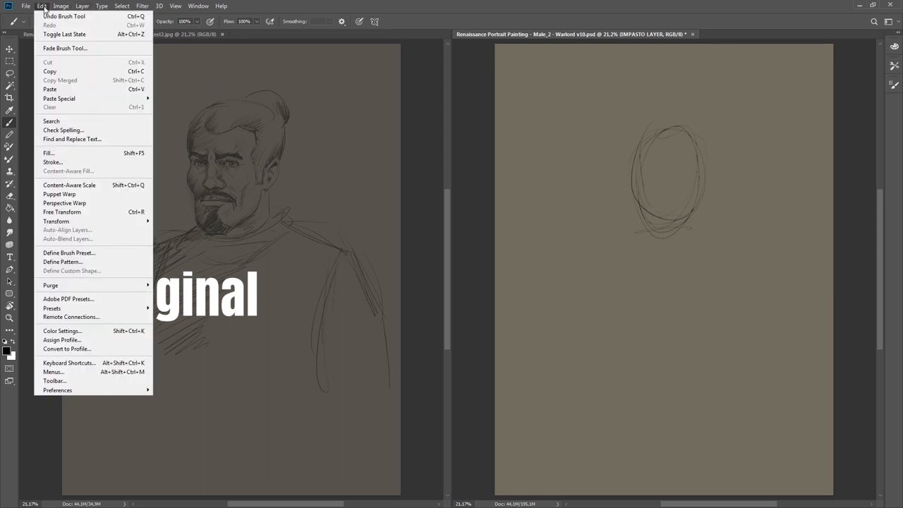
left_click(71, 364)
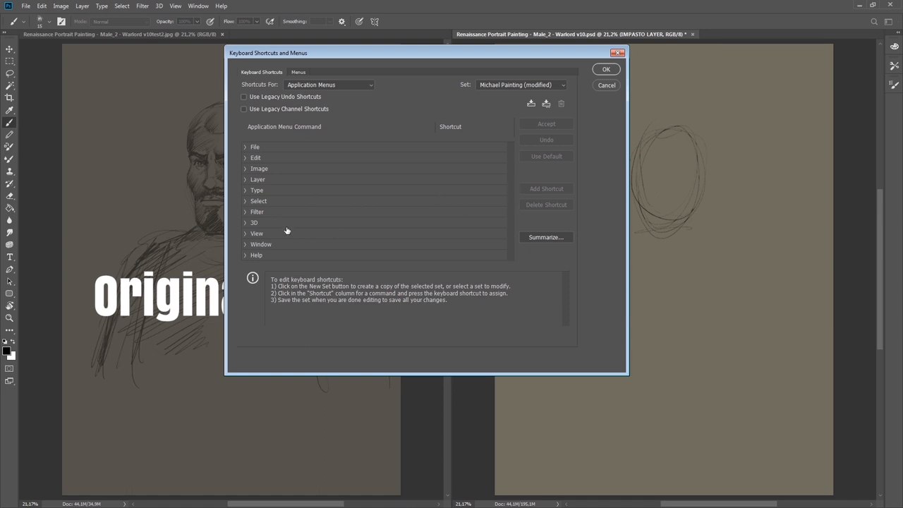
left_click(245, 159)
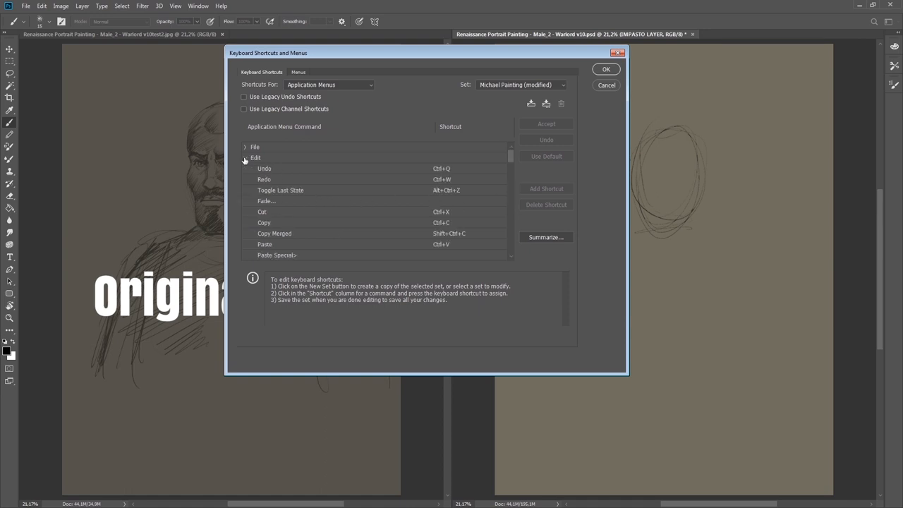
left_click(42, 6)
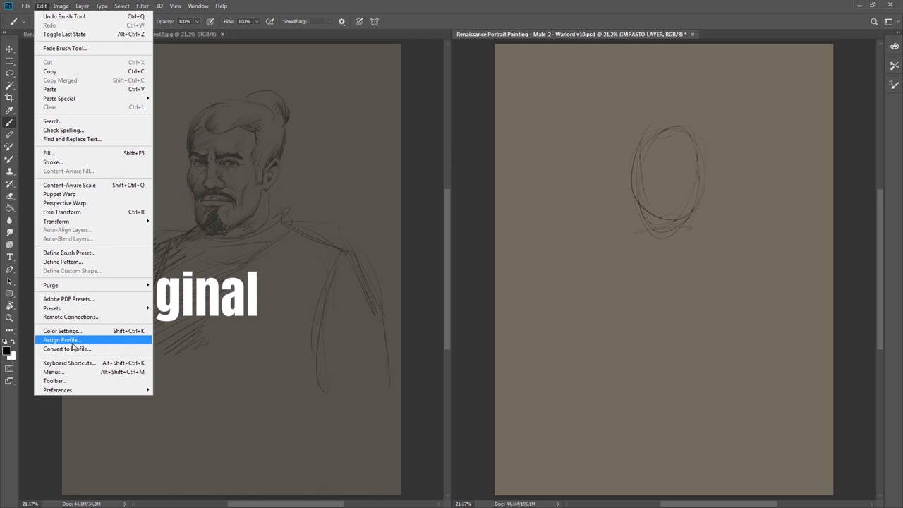
mouse_move(91, 390)
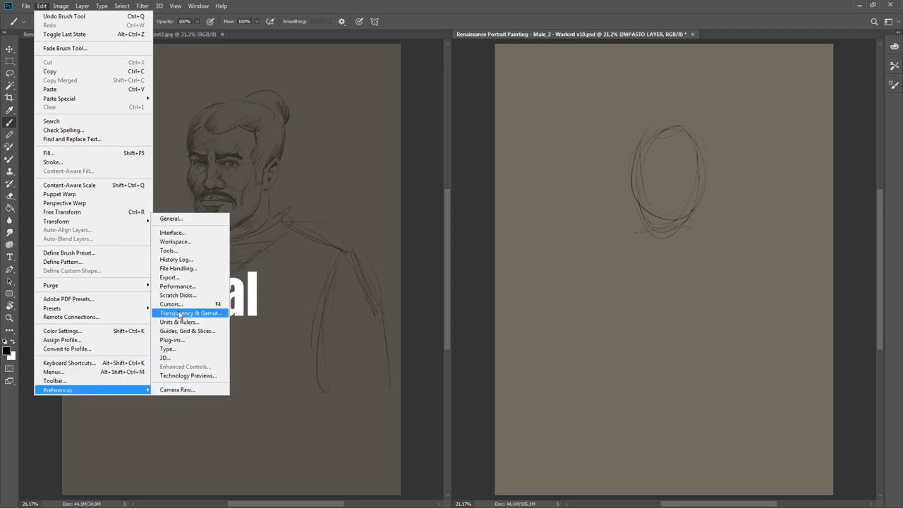
Set Painting Cursors to Normal Brush Tip in Preferences > Cursors and apply it
left_click(176, 303)
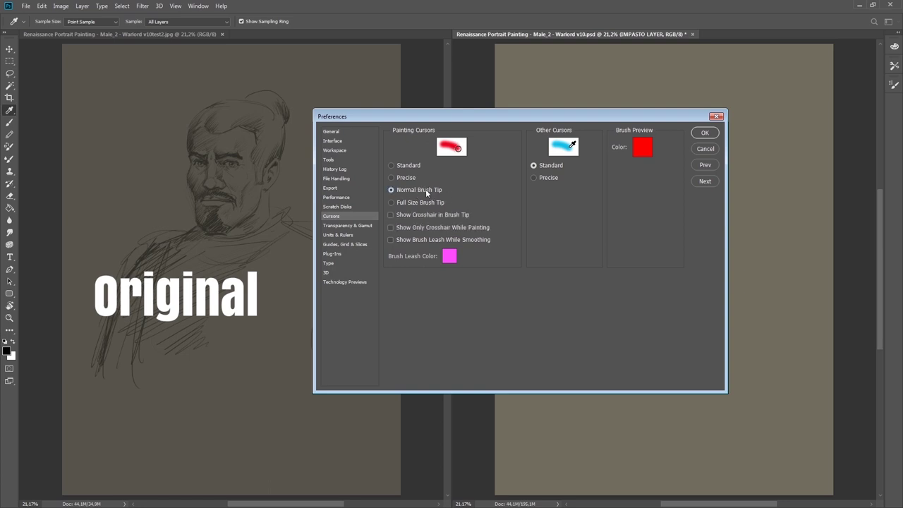
left_click(426, 189)
left_click(704, 132)
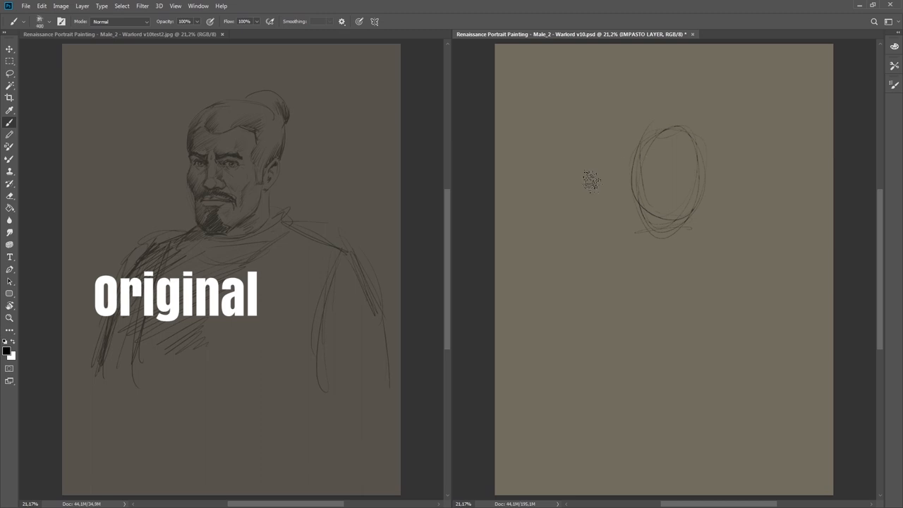
scroll(587, 180, "up", 3)
scroll(620, 160, "up", 1)
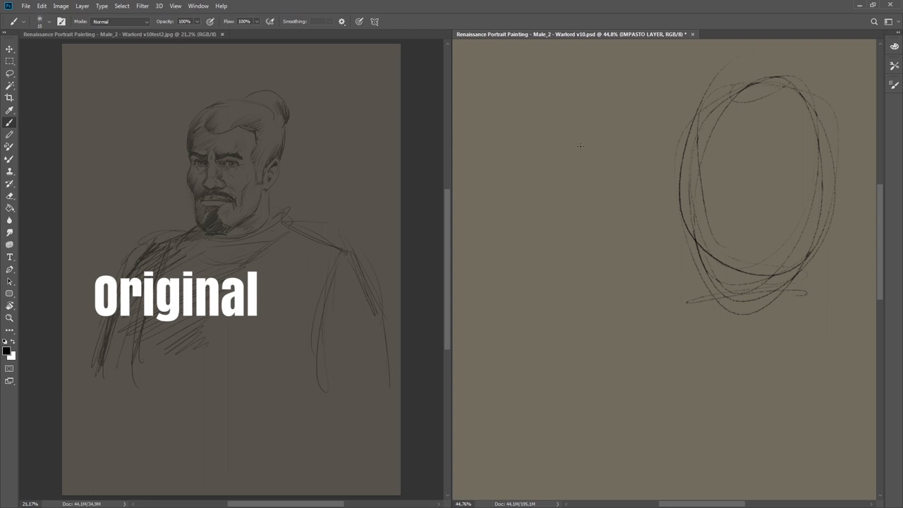
Paint and undo a test stroke, then set the painting cursor to Precise crosshair
left_click_drag(561, 169, 560, 219)
key("ctrl+z")
key("ctrl+z")
left_click(42, 6)
left_click(56, 106)
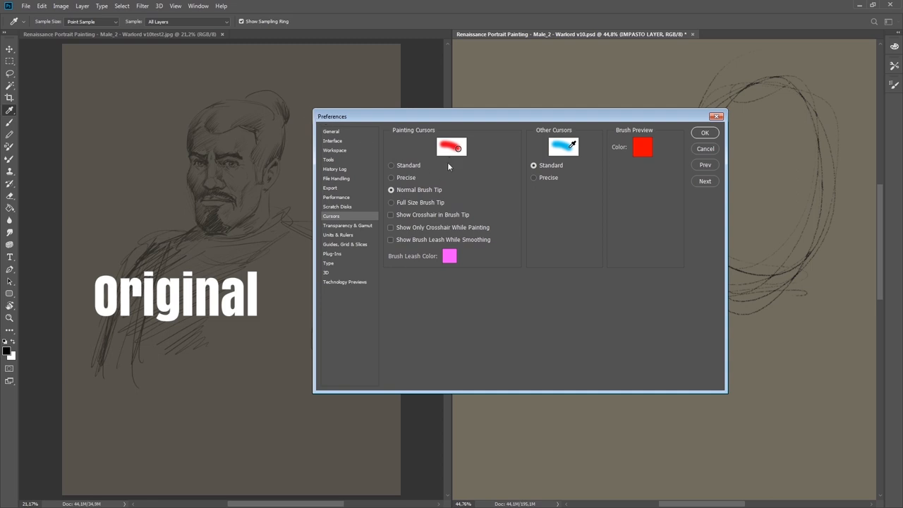
left_click(406, 177)
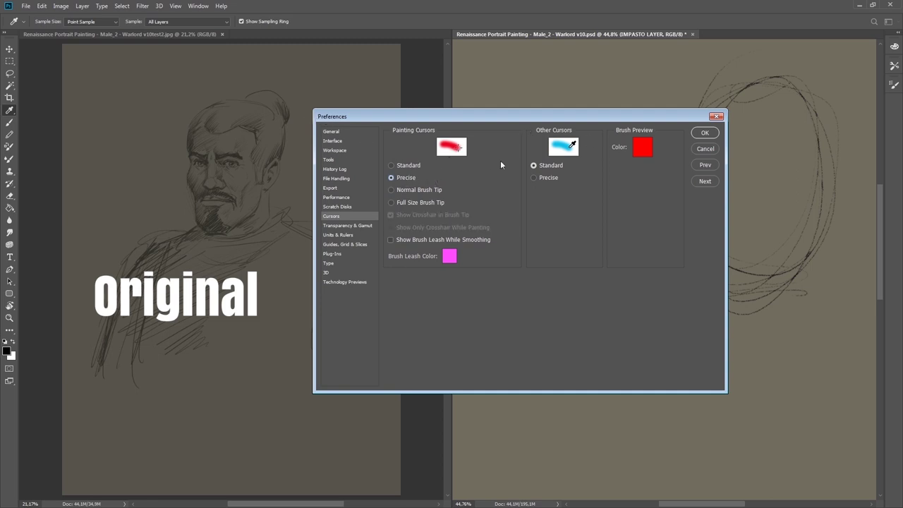
left_click(705, 132)
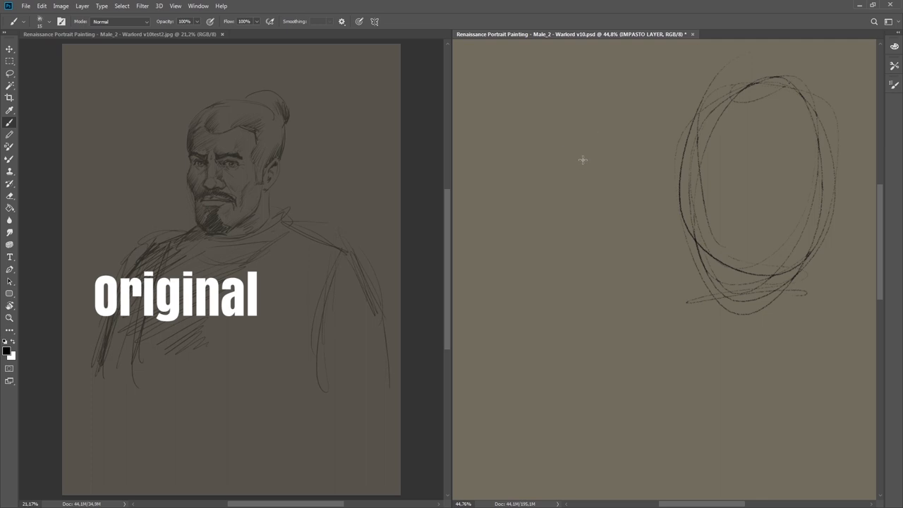
Brush a hooked vertical stroke left of the oval and a horizontal line across it
left_click_drag(541, 149, 540, 208)
left_click_drag(541, 150, 550, 141)
scroll(673, 184, "down", 3)
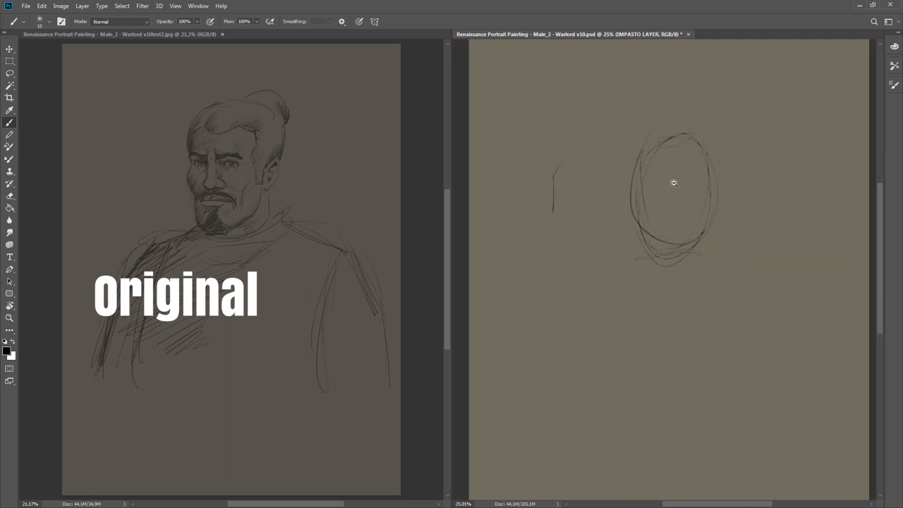
scroll(673, 184, "up", 2)
mouse_move(722, 192)
left_mouse_down()
mouse_move(611, 197)
mouse_move(618, 258)
left_mouse_up()
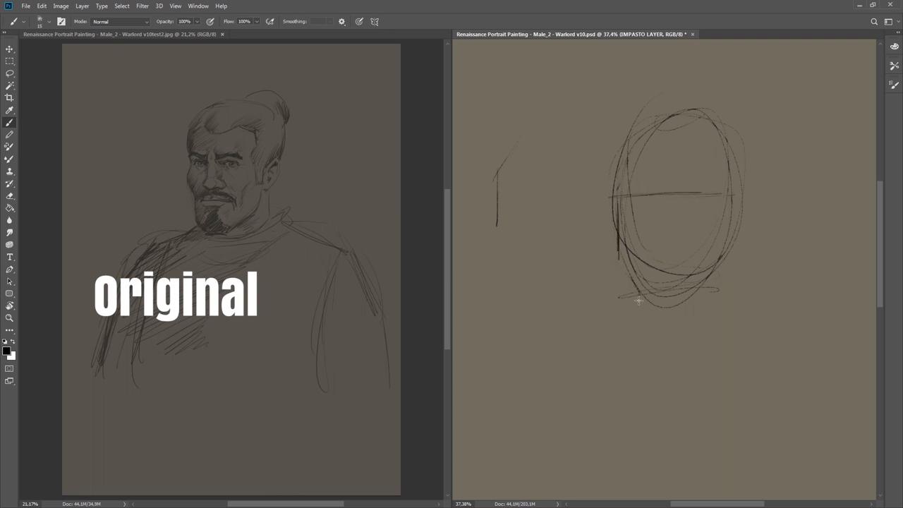
mouse_move(633, 300)
left_mouse_down()
mouse_move(705, 297)
mouse_move(734, 243)
left_mouse_up()
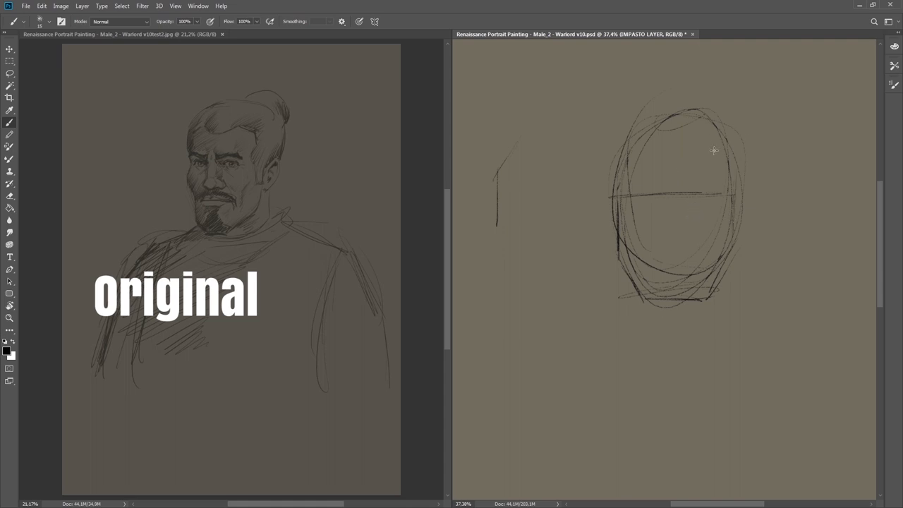
Reopen cursor preferences with Ctrl+K, try Normal Brush Tip, and keep Precise
key("ctrl+k")
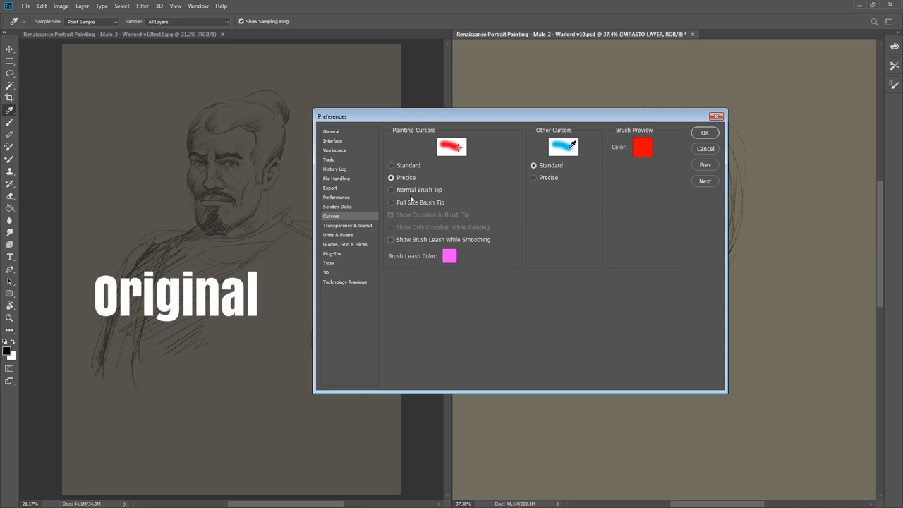
left_click(404, 189)
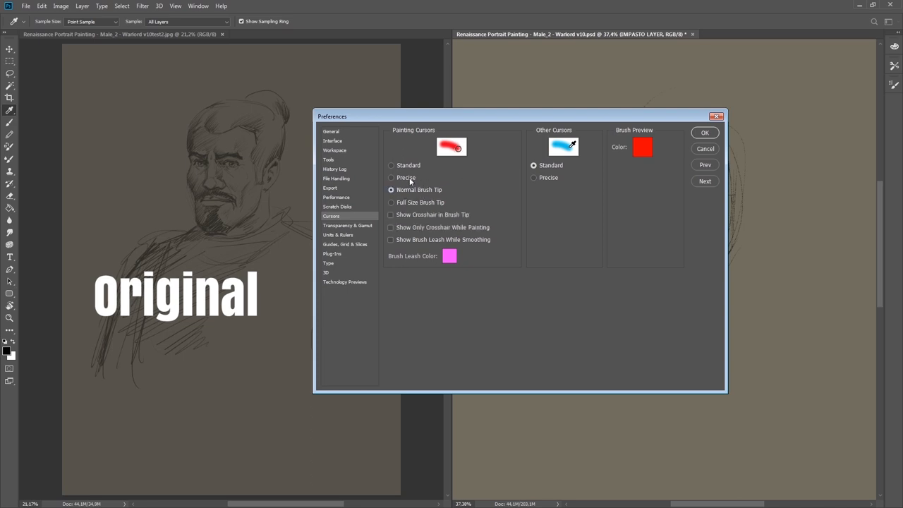
left_click(406, 177)
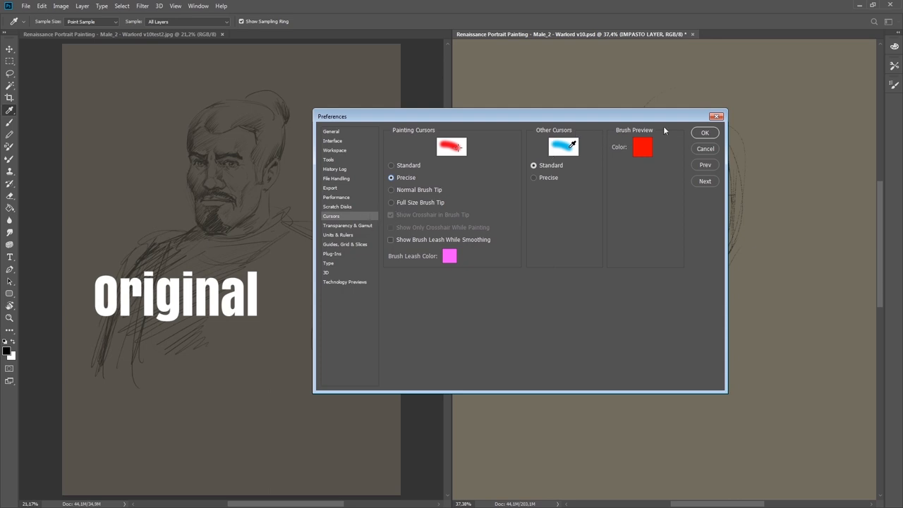
left_click(705, 133)
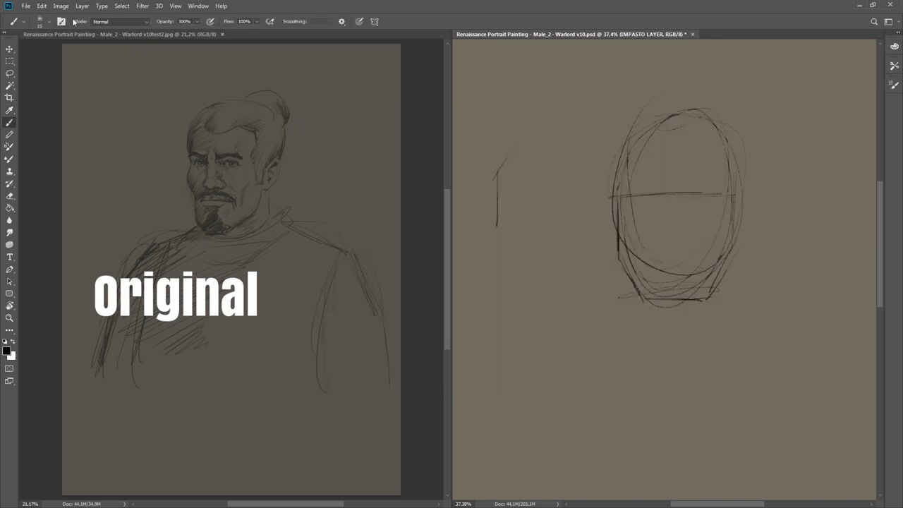
left_click(40, 7)
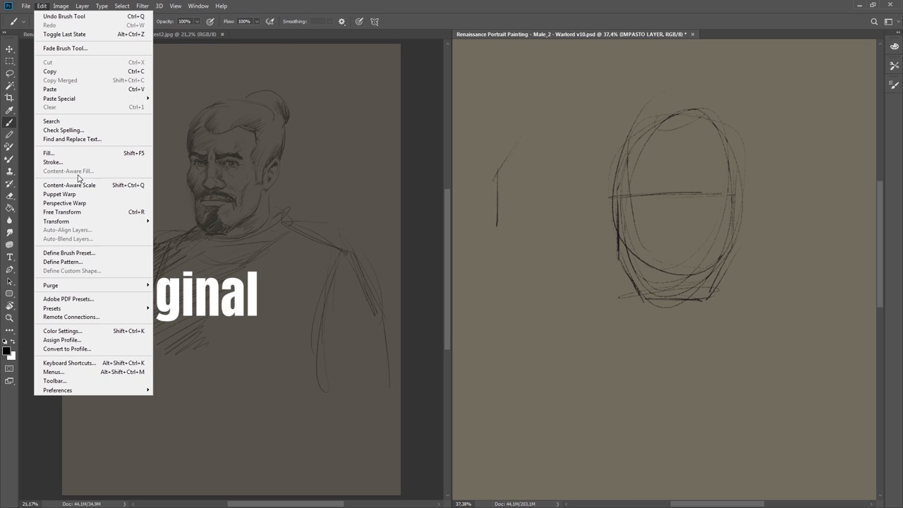
left_click(69, 363)
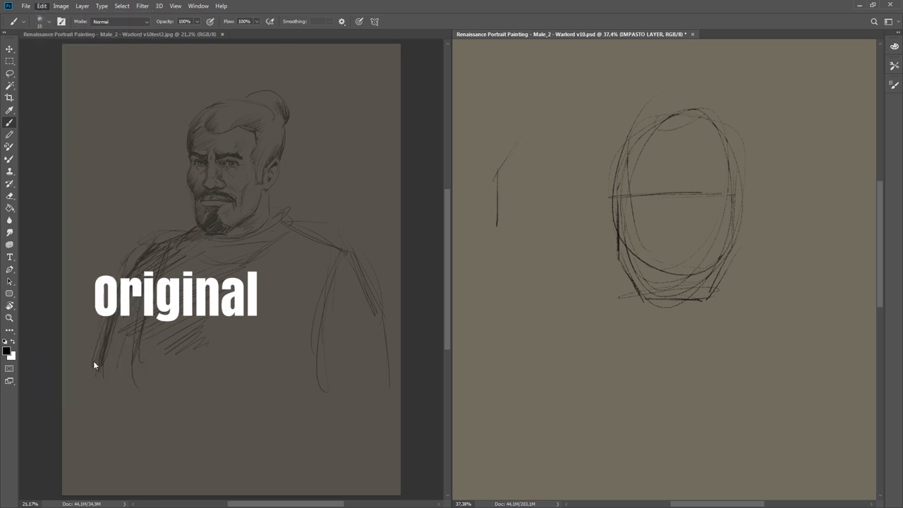
left_click(245, 158)
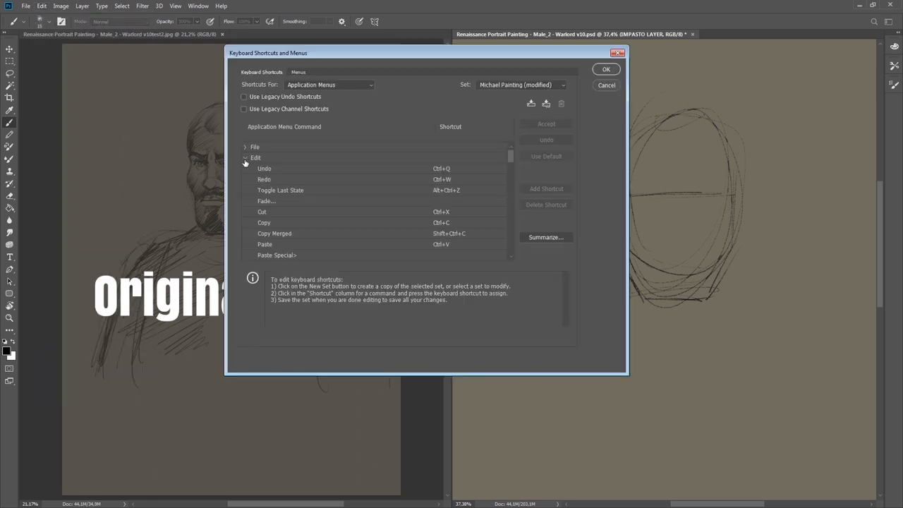
left_click_drag(509, 156, 511, 181)
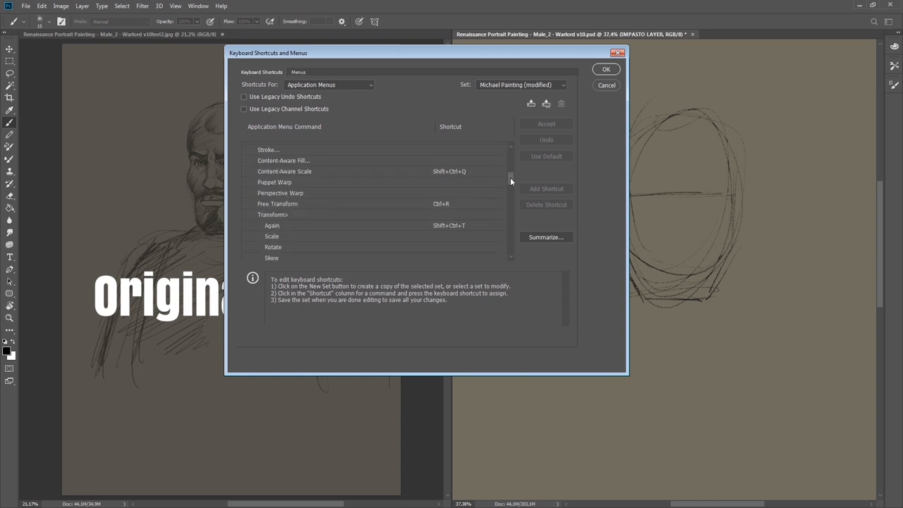
left_click_drag(510, 177, 511, 227)
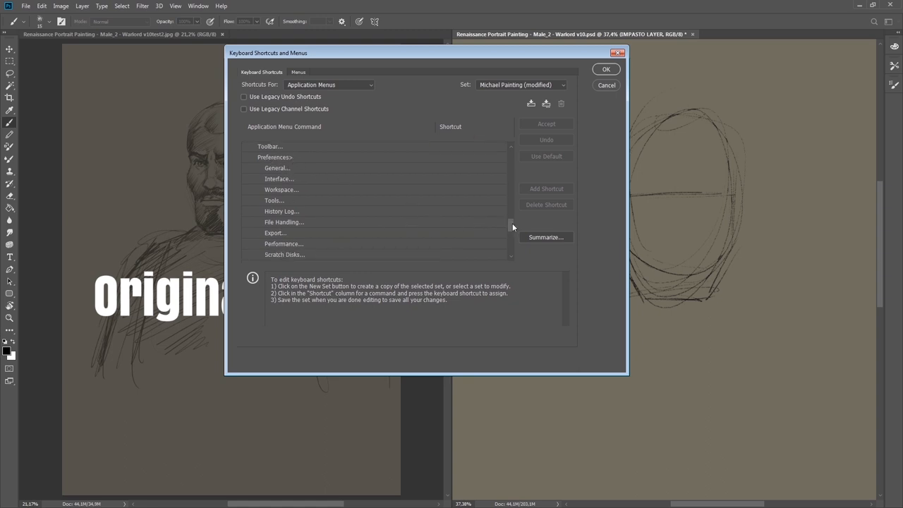
left_click_drag(512, 227, 512, 230)
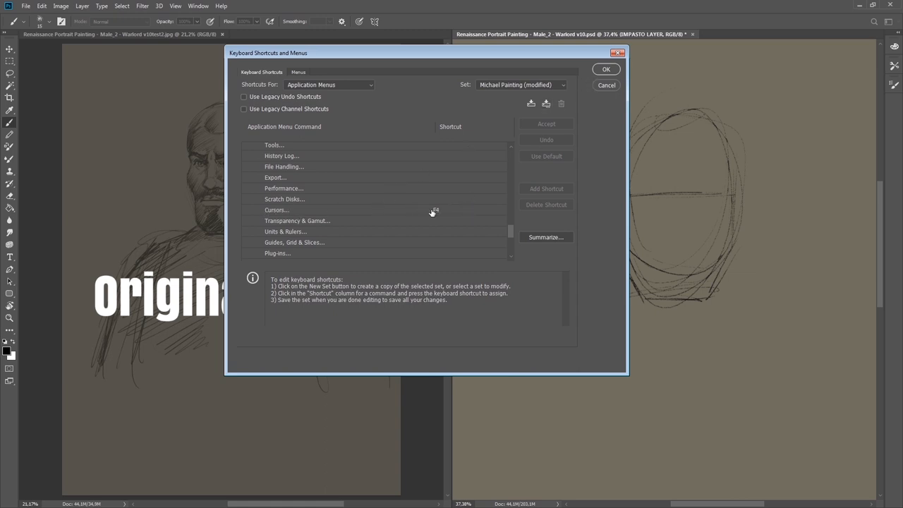
left_click(606, 85)
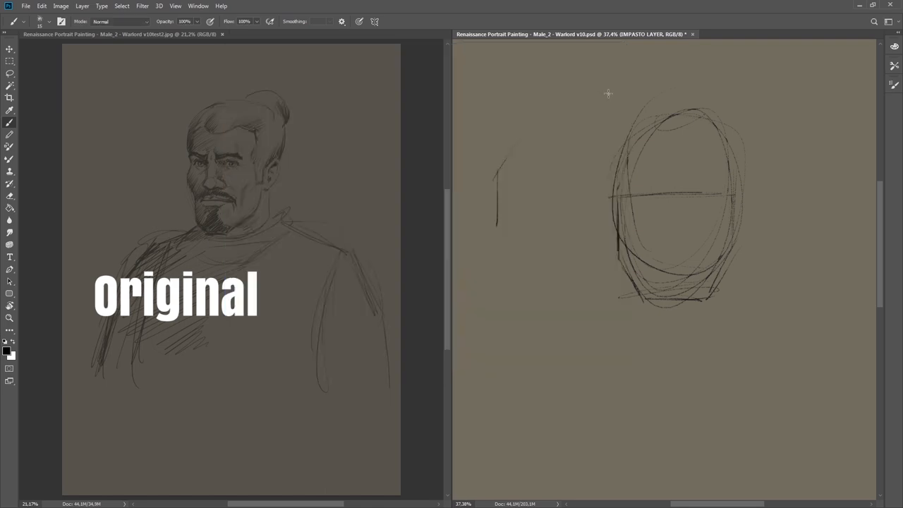